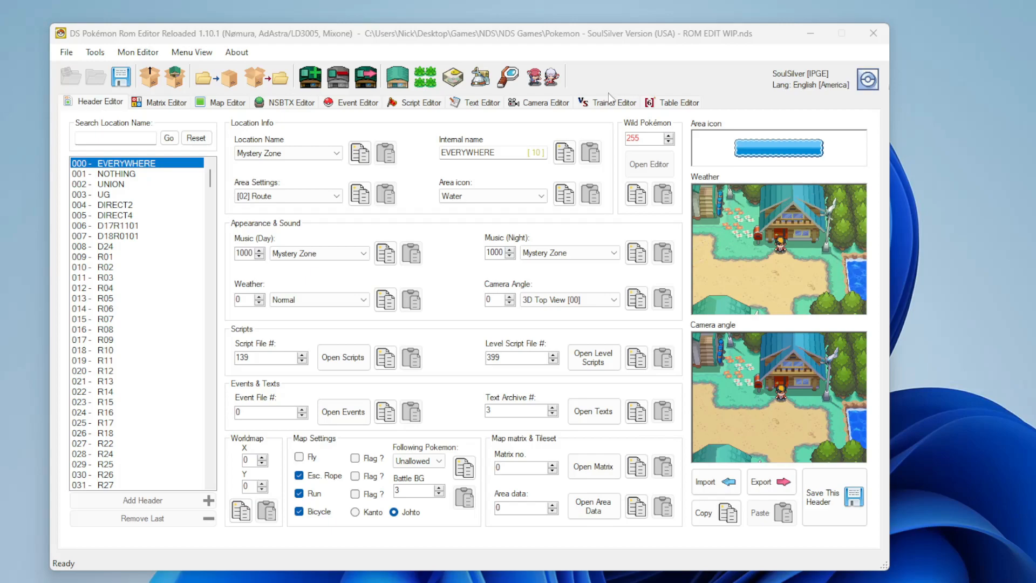
Open the Trainer Editor and load the [20] Leader Falkner trainer file.
{"action": "left_click", "coordinate": [616, 107]}
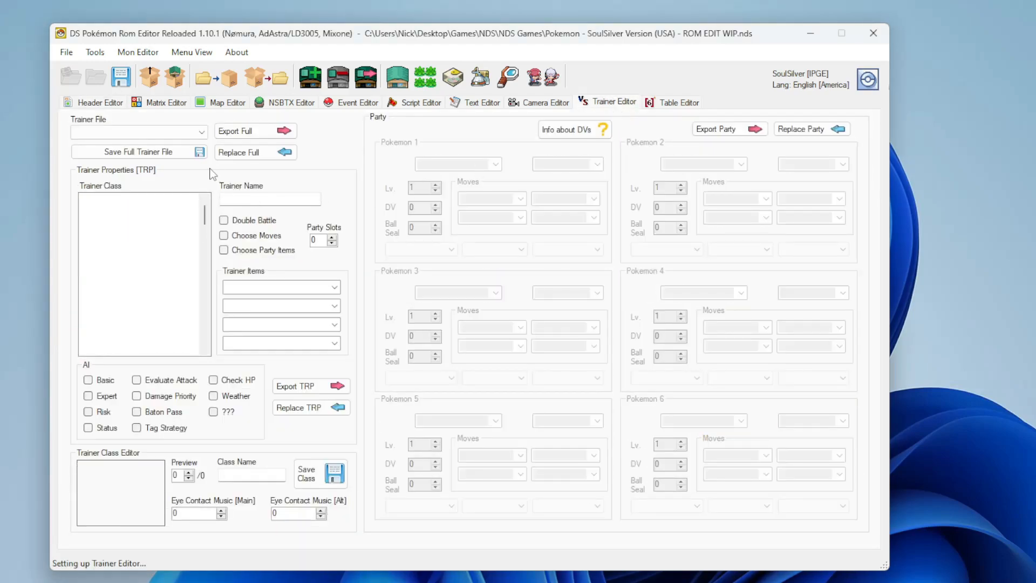
{"action": "left_click", "coordinate": [199, 134]}
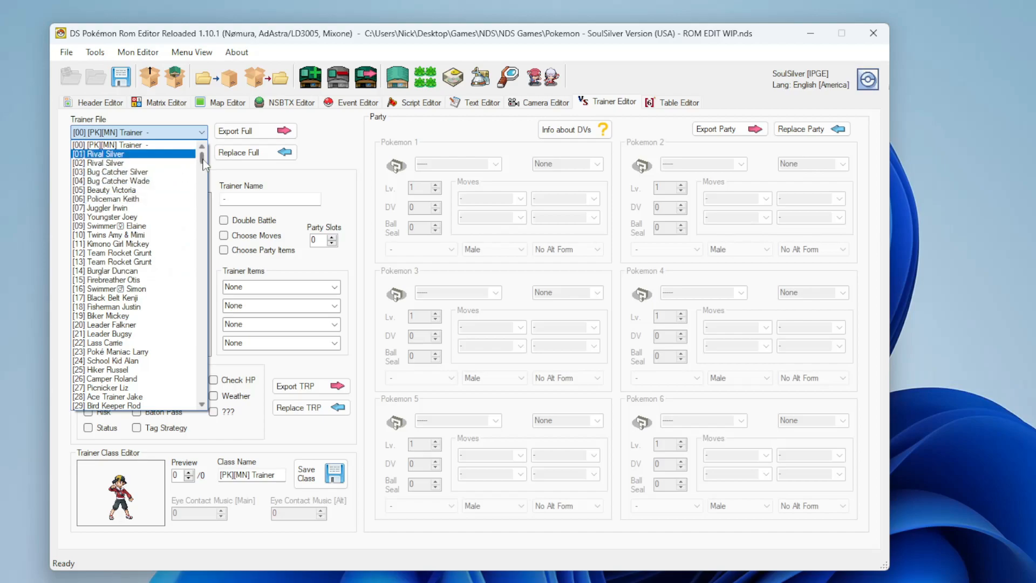
{"action": "scroll", "coordinate": [203, 164], "scroll_direction": "down", "scroll_amount": 2}
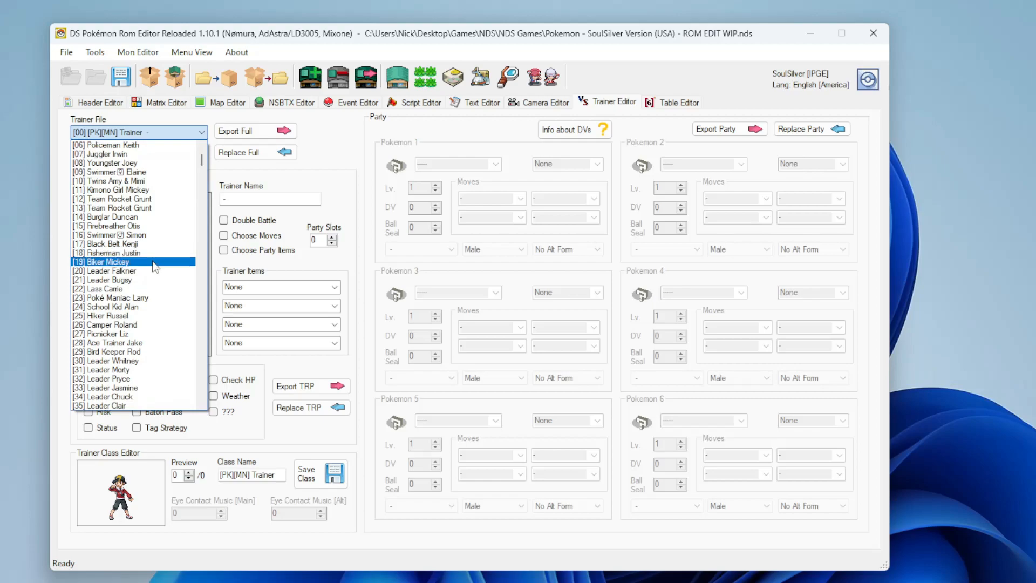
{"action": "left_click", "coordinate": [145, 277]}
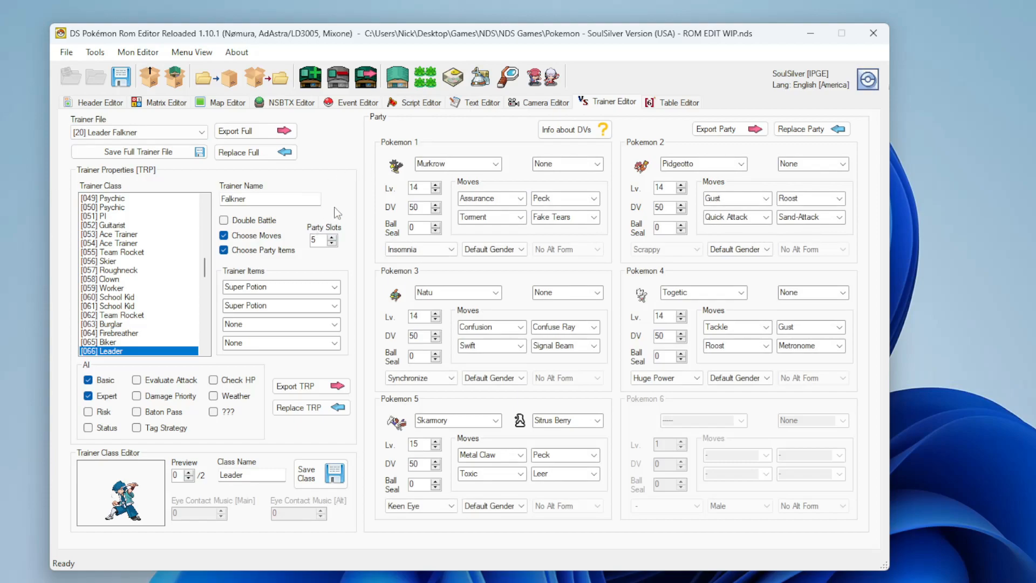
Enable the Status AI flag for Falkner and save the full trainer file.
{"action": "double_click", "coordinate": [314, 240]}
{"action": "left_click", "coordinate": [92, 429]}
{"action": "left_click", "coordinate": [172, 158]}
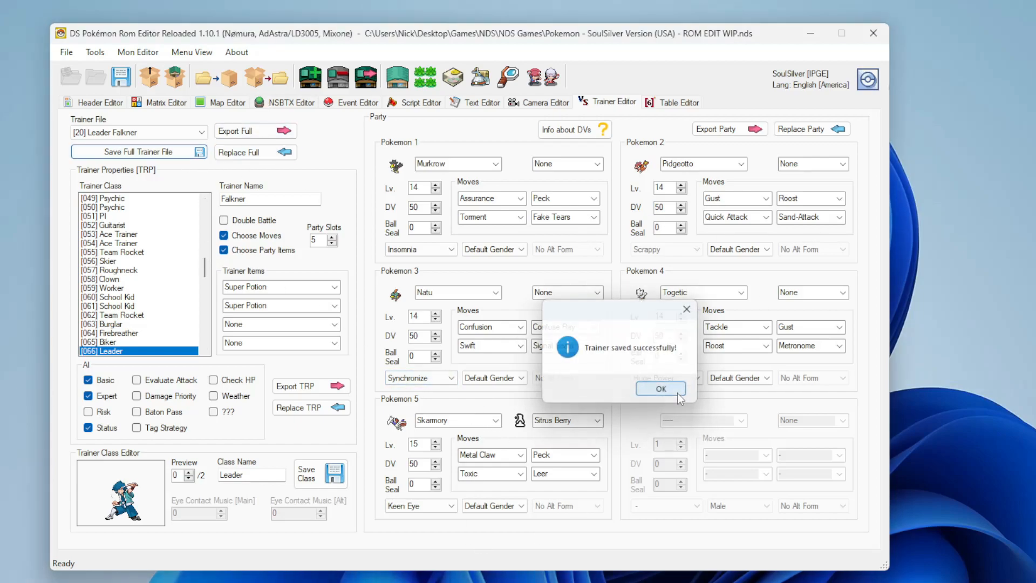
{"action": "left_click", "coordinate": [676, 391]}
Review the walking encounters and levels of [6] Sprout Tower in the wild Pokémon encounters editor, and close it.
{"action": "left_click", "coordinate": [425, 77]}
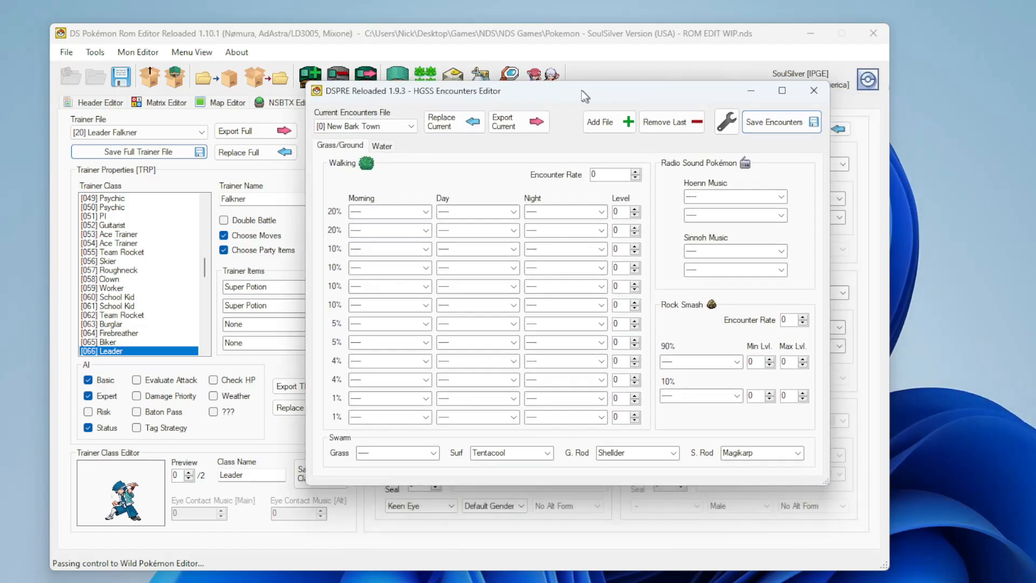
{"action": "left_click_drag", "start_coordinate": [581, 90], "coordinate": [438, 97]}
{"action": "left_click", "coordinate": [273, 132]}
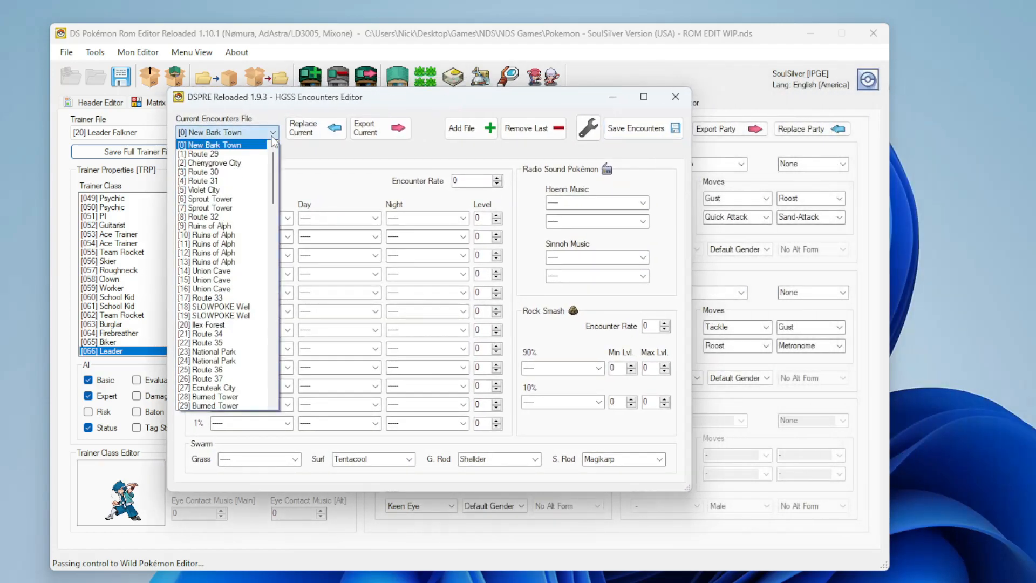
{"action": "left_click", "coordinate": [242, 199]}
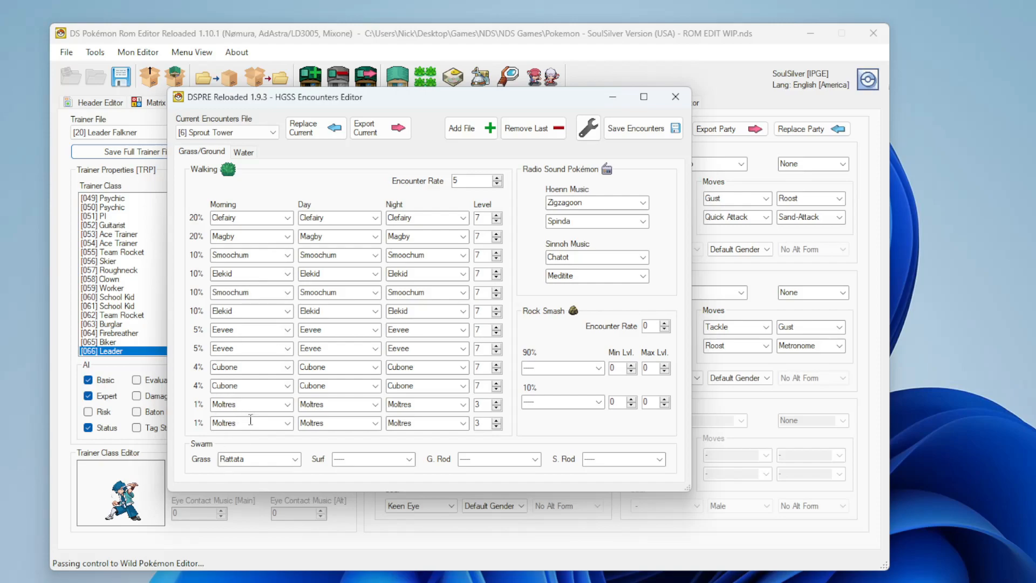
{"action": "double_click", "coordinate": [484, 402]}
{"action": "left_click", "coordinate": [675, 98]}
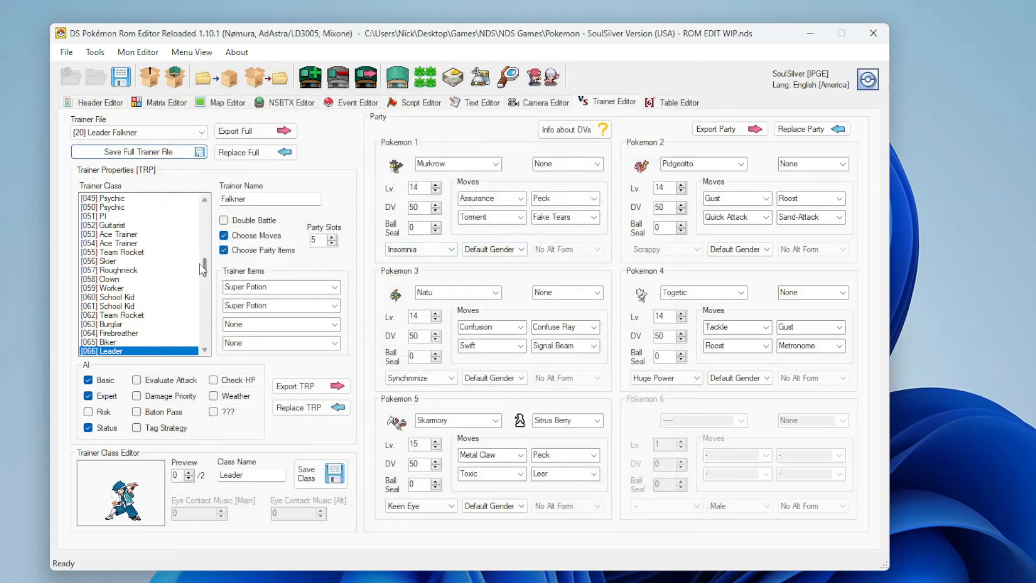
Save Falkner's full trainer file again and load the [21] Leader Bugsy trainer file.
{"action": "left_click", "coordinate": [195, 152]}
{"action": "left_click", "coordinate": [660, 389]}
{"action": "left_click", "coordinate": [202, 132]}
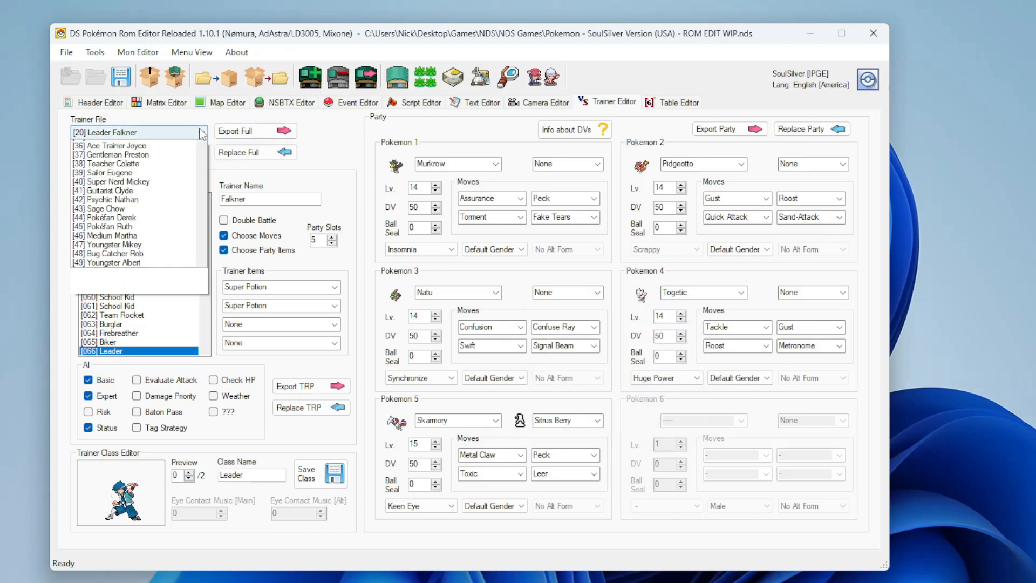
{"action": "scroll", "coordinate": [178, 151], "scroll_direction": "up", "scroll_amount": 5}
{"action": "left_click", "coordinate": [156, 155]}
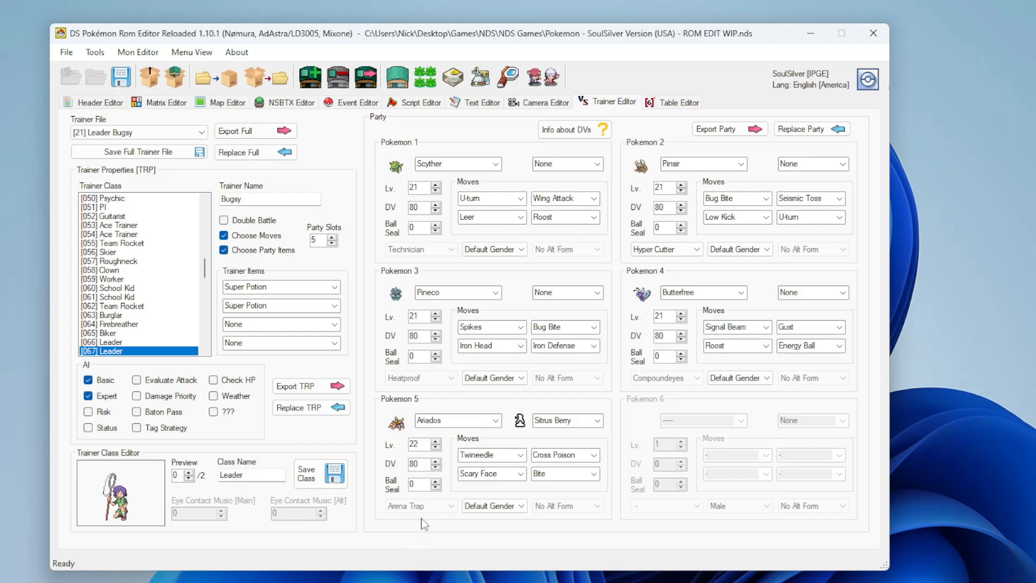
Look up Ariados in the Personal Data Editor to check its stats and abilities, and close the editor.
{"action": "left_click", "coordinate": [138, 52]}
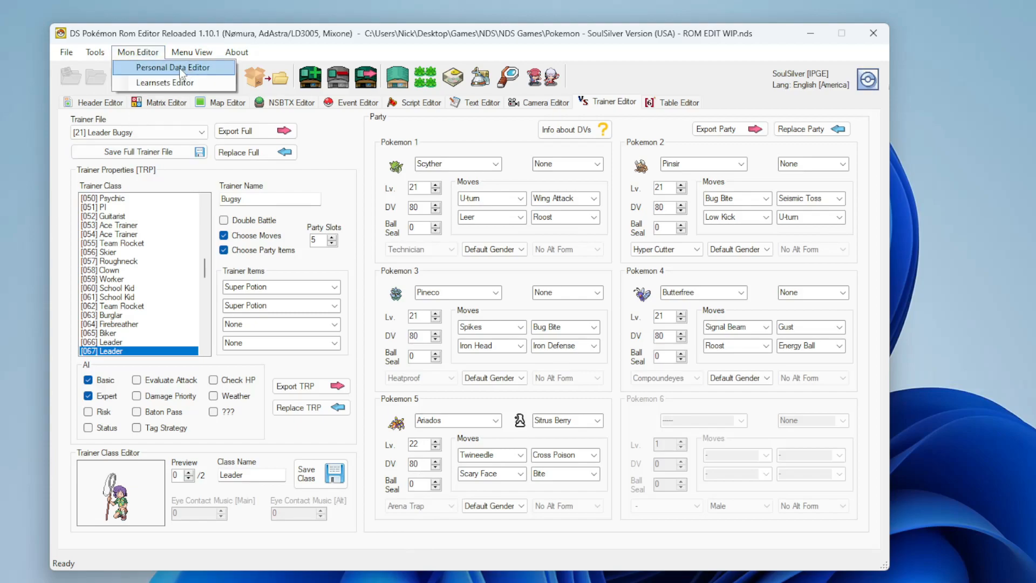
{"action": "left_click", "coordinate": [173, 68]}
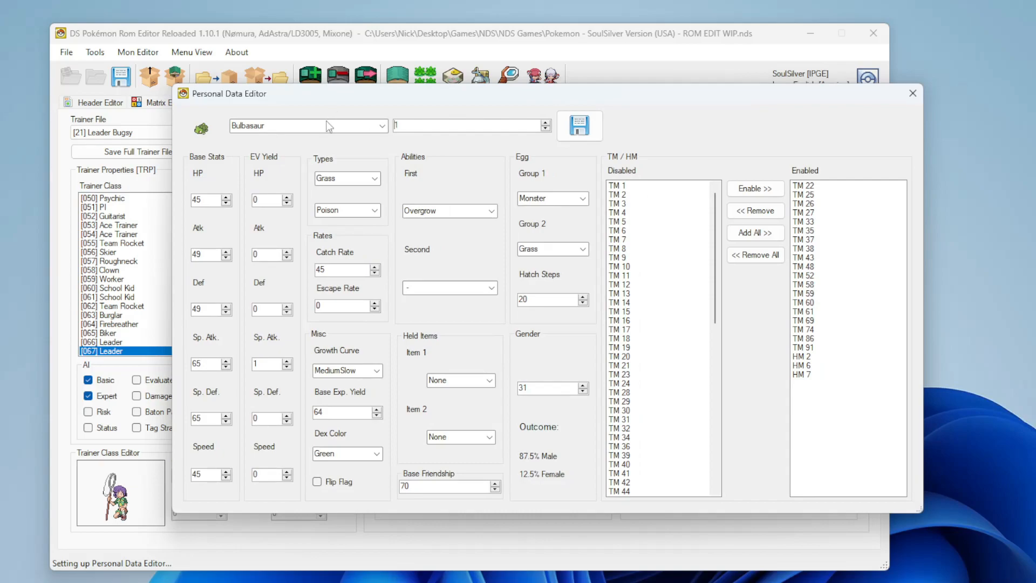
{"action": "double_click", "coordinate": [323, 125]}
{"action": "type", "text": "ariados"}
{"action": "key", "text": "Return"}
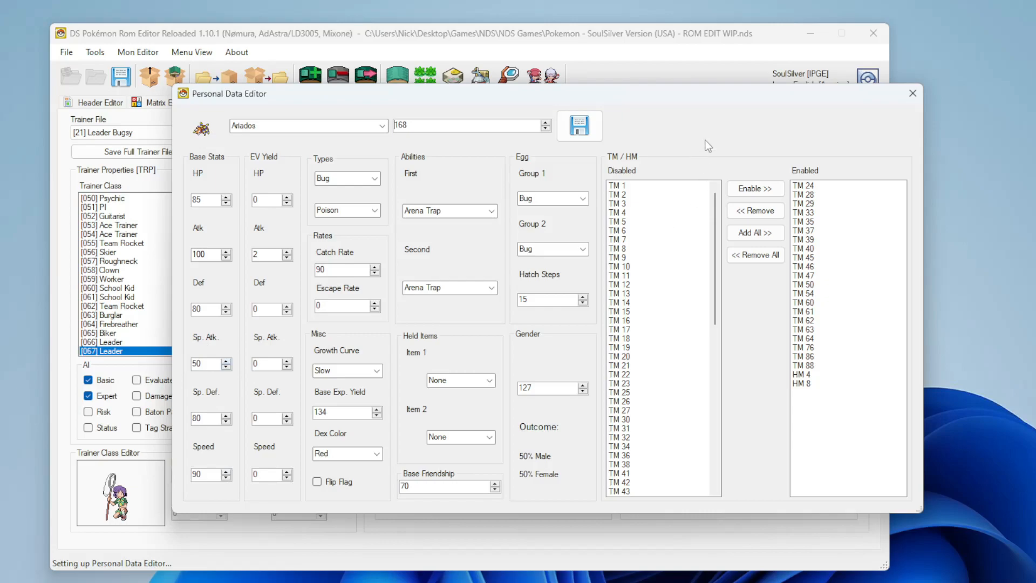
{"action": "left_click", "coordinate": [912, 94]}
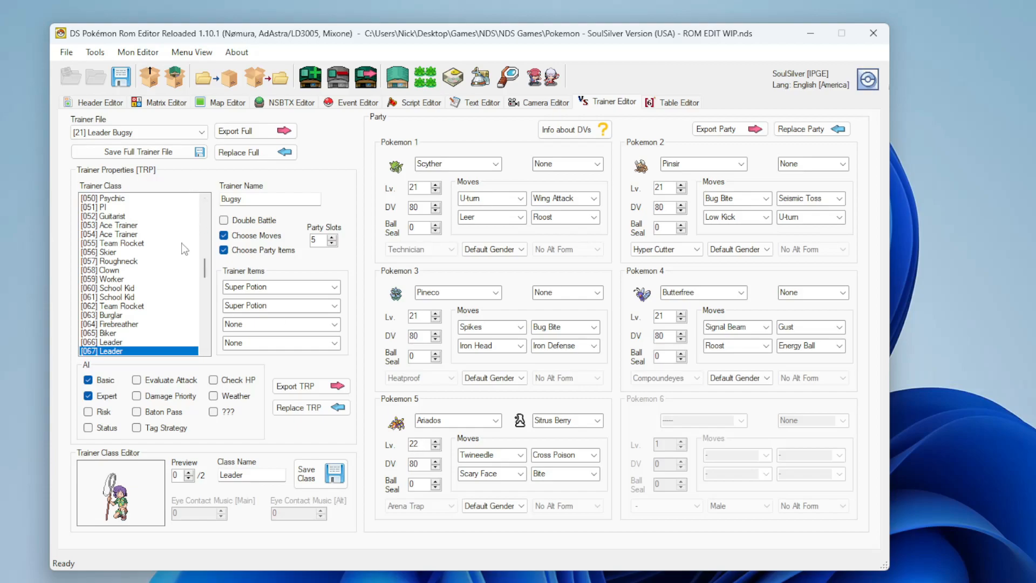
Save Bugsy's full trainer file and load the [30] Leader Whitney trainer file.
{"action": "left_click", "coordinate": [138, 152]}
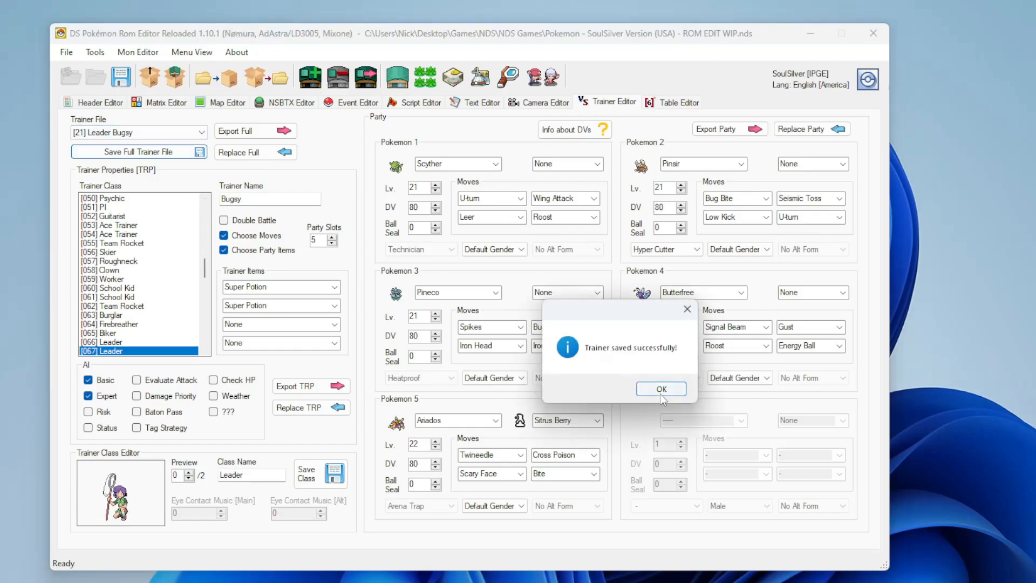
{"action": "left_click", "coordinate": [660, 393]}
{"action": "left_click", "coordinate": [179, 132]}
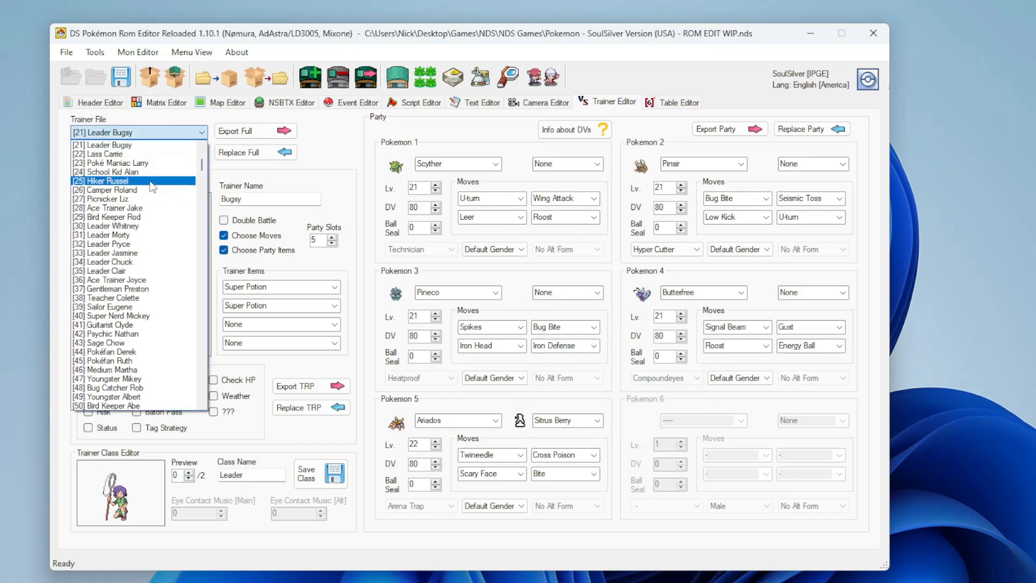
{"action": "left_click", "coordinate": [138, 226]}
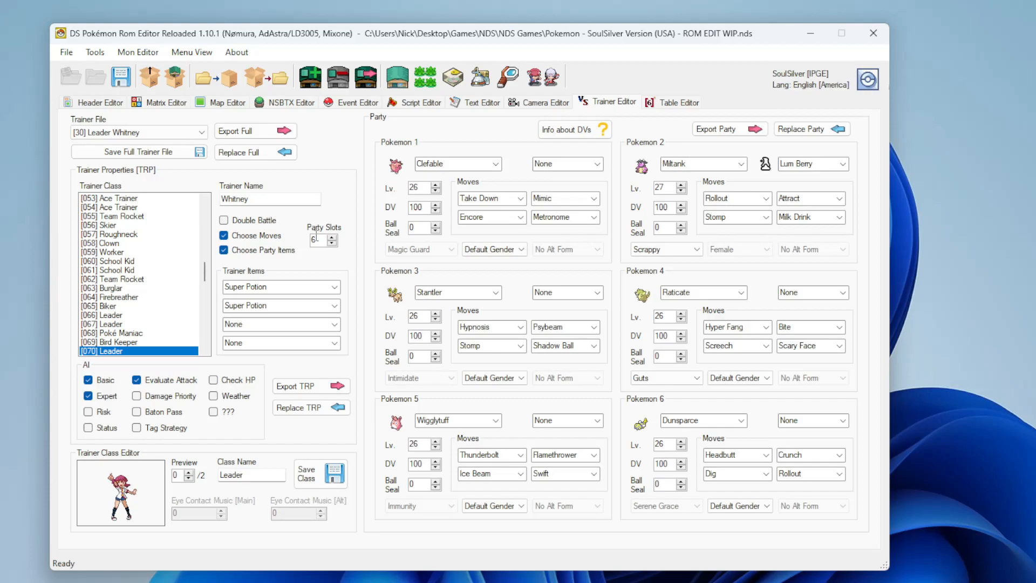
Check the available abilities for Whitney's Miltank and Raticate, keeping Scrappy and Guts selected.
{"action": "left_click", "coordinate": [685, 249]}
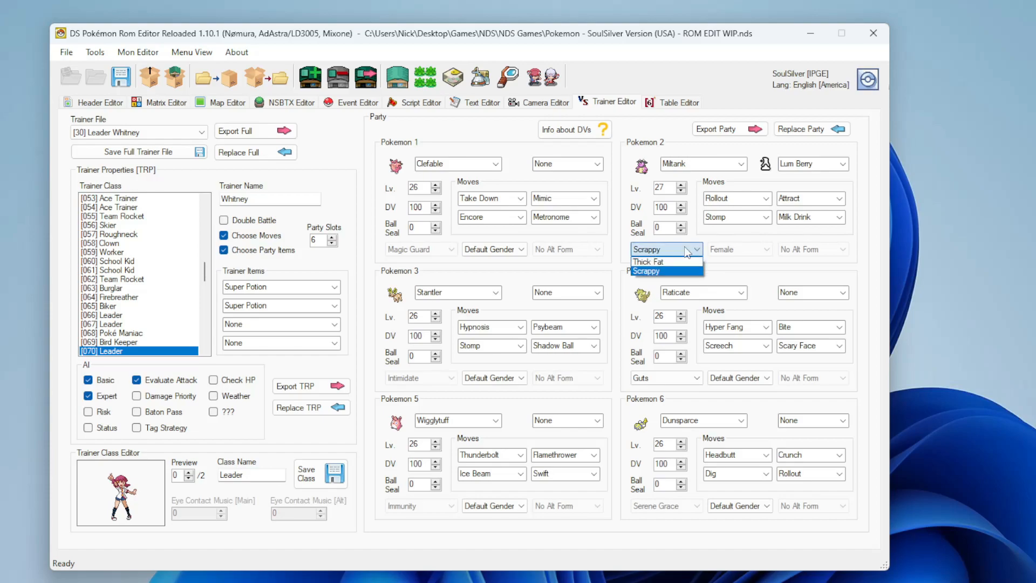
{"action": "left_click", "coordinate": [675, 252]}
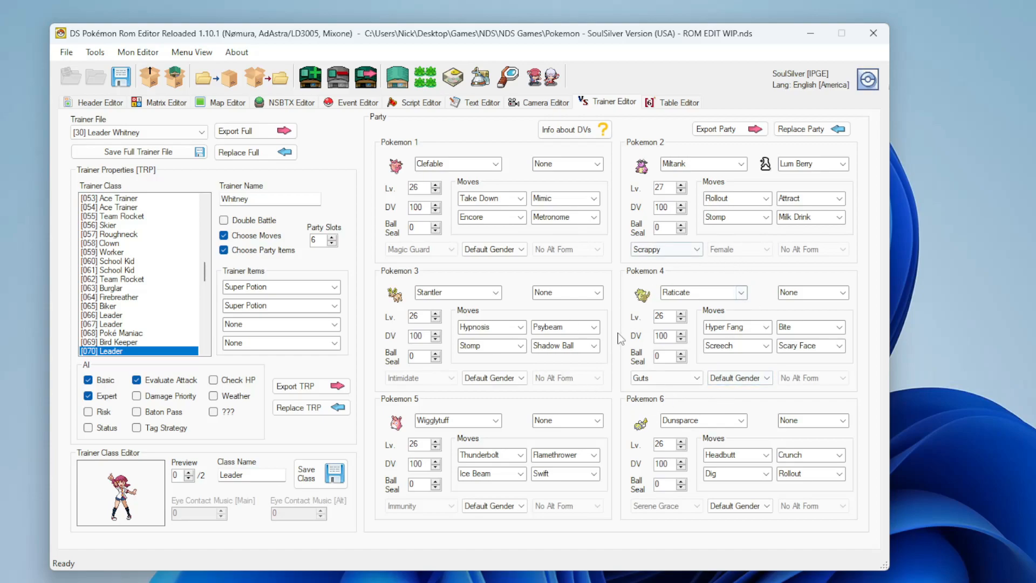
{"action": "left_click", "coordinate": [697, 378]}
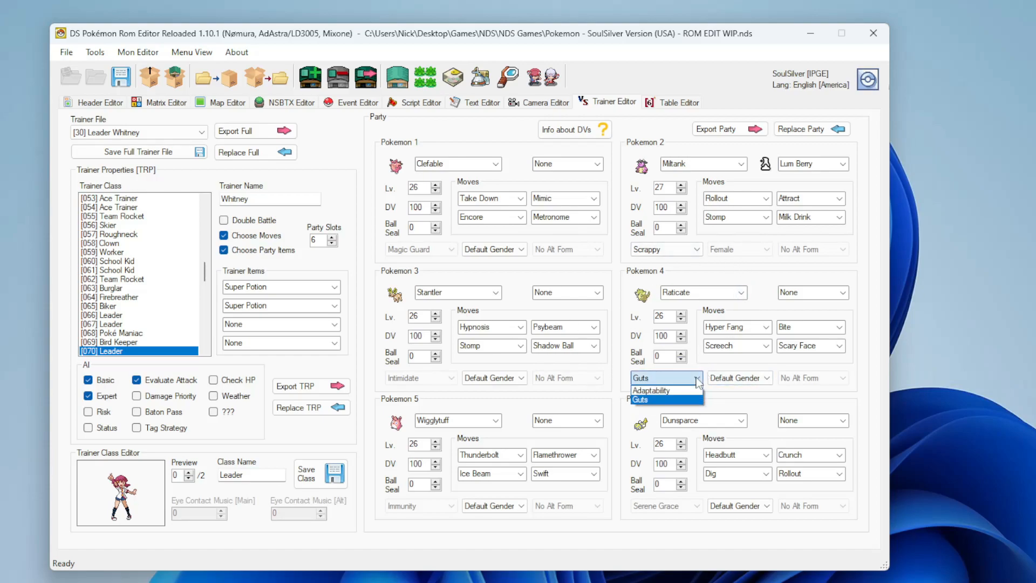
{"action": "left_click", "coordinate": [680, 400]}
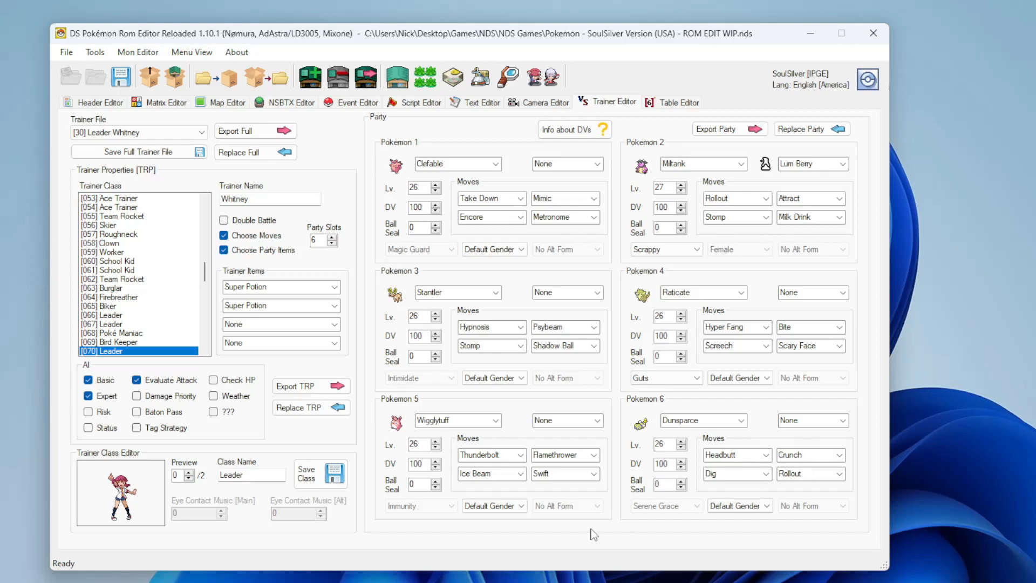
Save Whitney's full trainer file and load the [31] Leader Morty trainer file.
{"action": "left_click", "coordinate": [195, 153]}
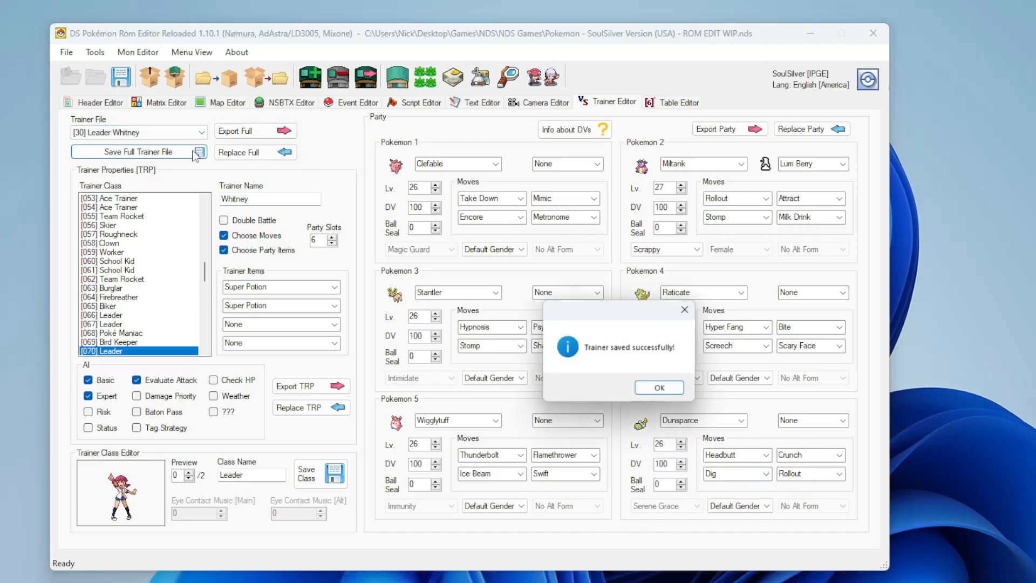
{"action": "left_click", "coordinate": [671, 392]}
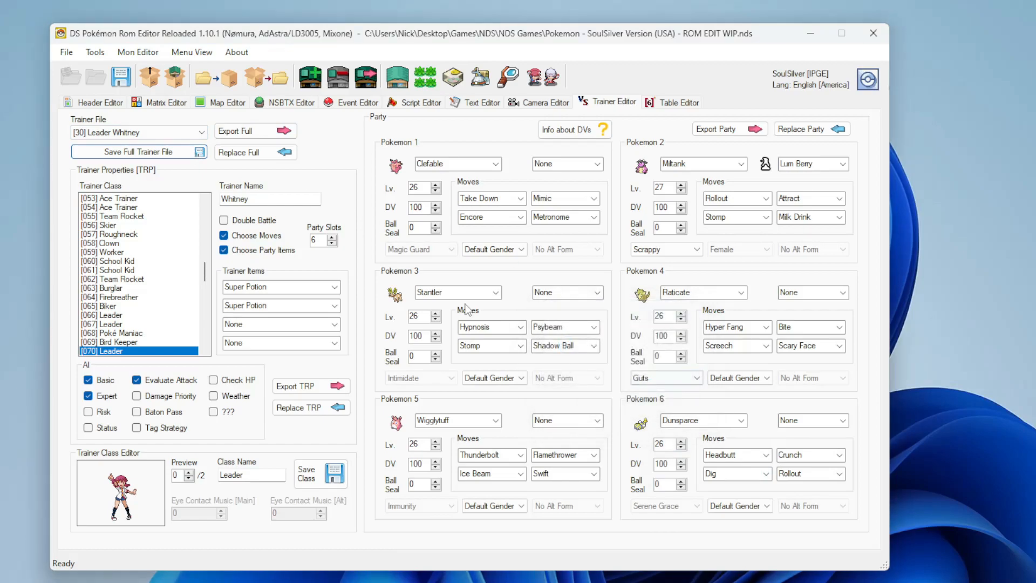
{"action": "left_click", "coordinate": [186, 133]}
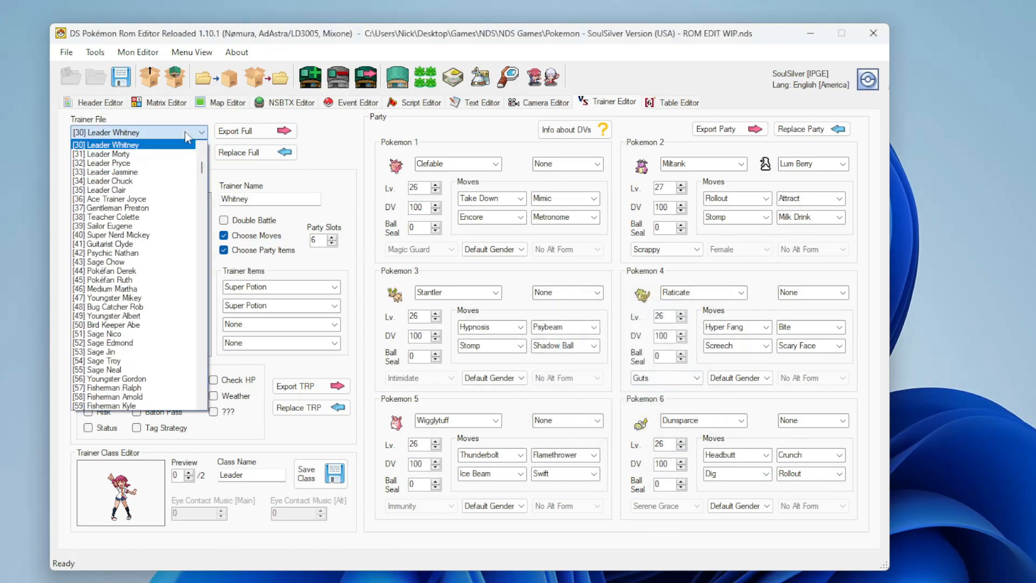
{"action": "left_click", "coordinate": [159, 154]}
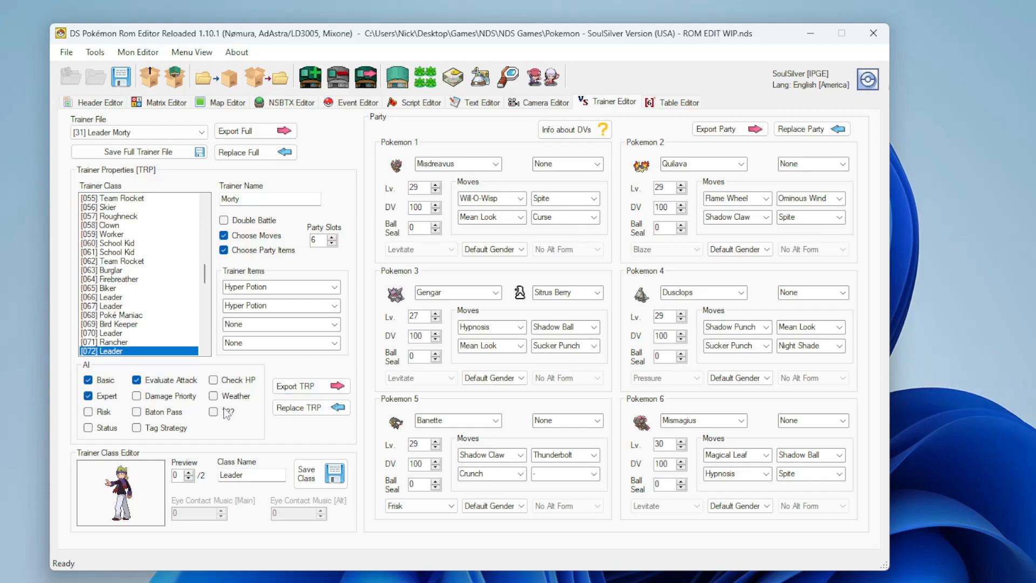
Enable the Status AI flag for Morty and save the full trainer file.
{"action": "left_click", "coordinate": [88, 427]}
{"action": "left_click", "coordinate": [186, 154]}
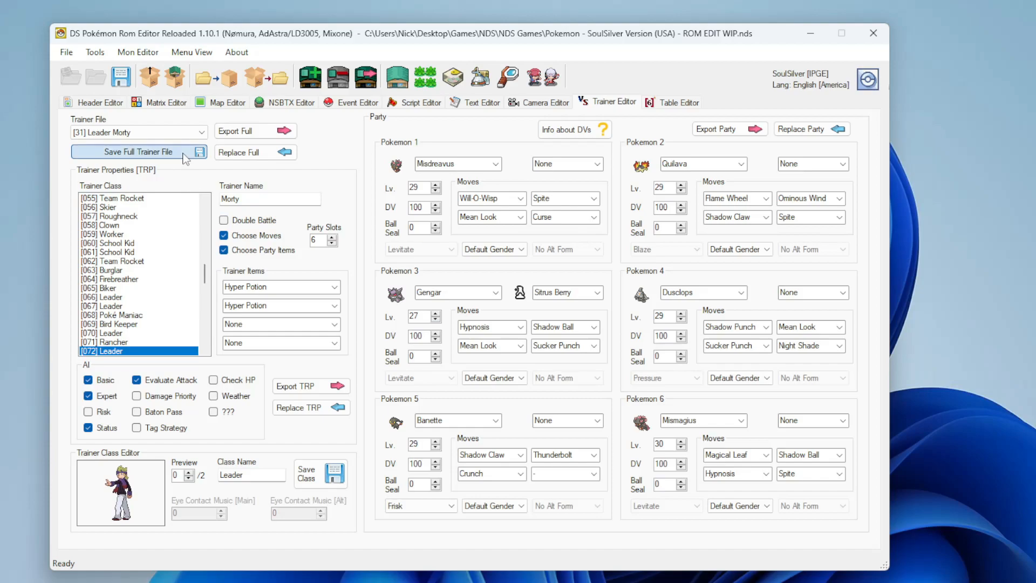
{"action": "left_click", "coordinate": [653, 387]}
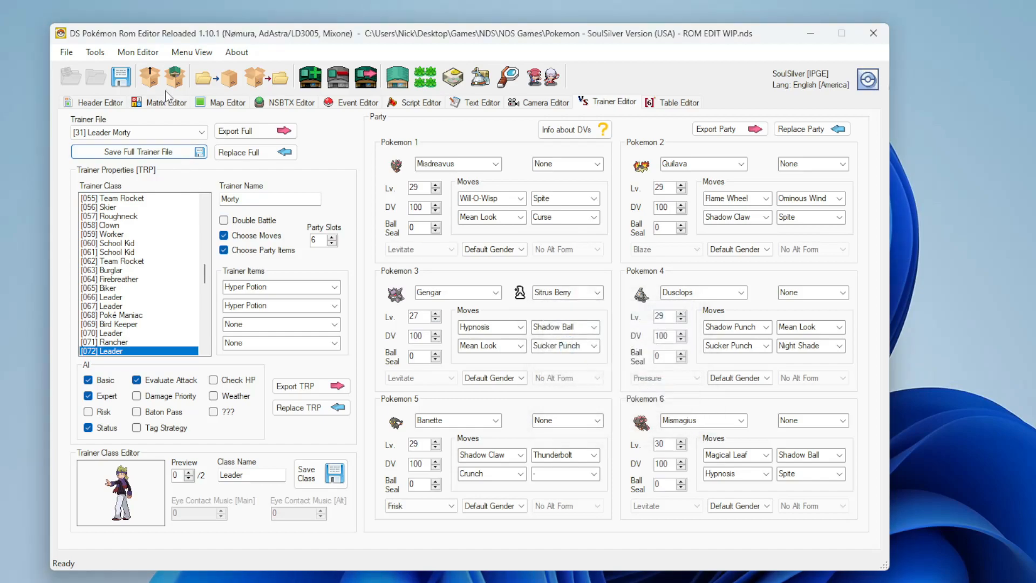
Load the [34] Leader Chuck trainer file and save it in full.
{"action": "left_click", "coordinate": [202, 133]}
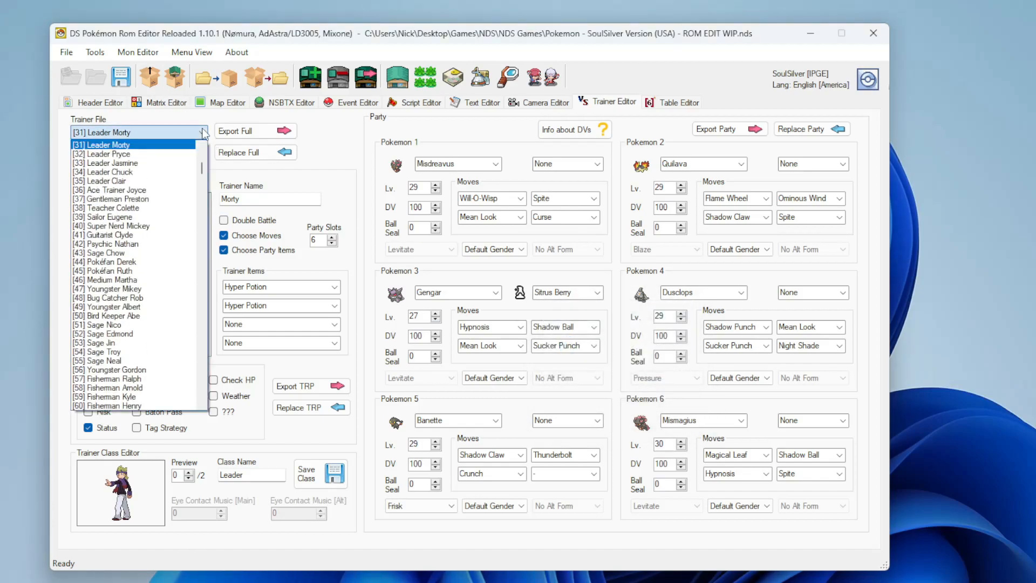
{"action": "left_click", "coordinate": [150, 173]}
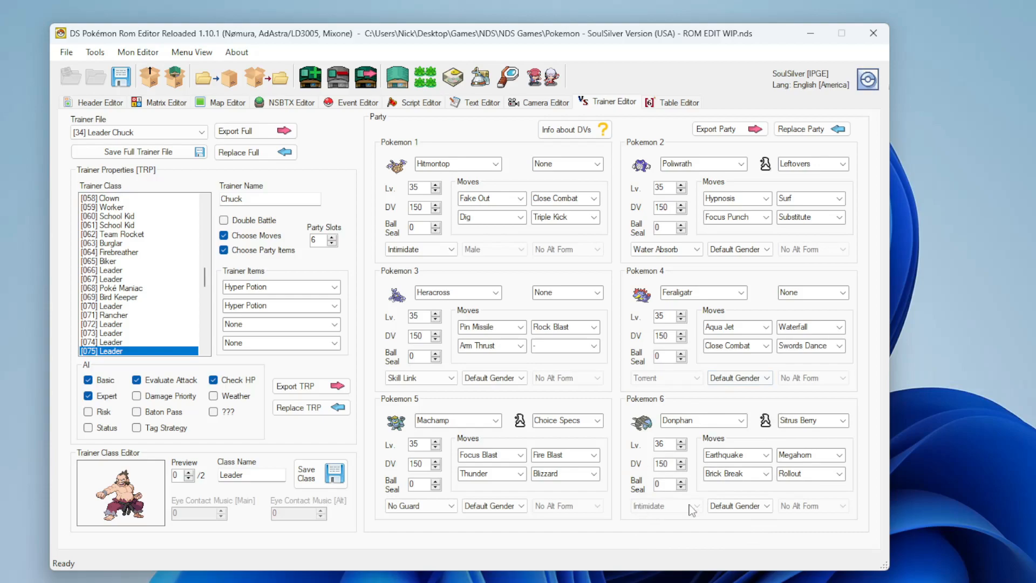
{"action": "left_click", "coordinate": [740, 378]}
{"action": "left_click", "coordinate": [181, 156]}
{"action": "left_click", "coordinate": [668, 390]}
Load the [33] Leader Jasmine trainer file.
{"action": "left_click", "coordinate": [166, 134]}
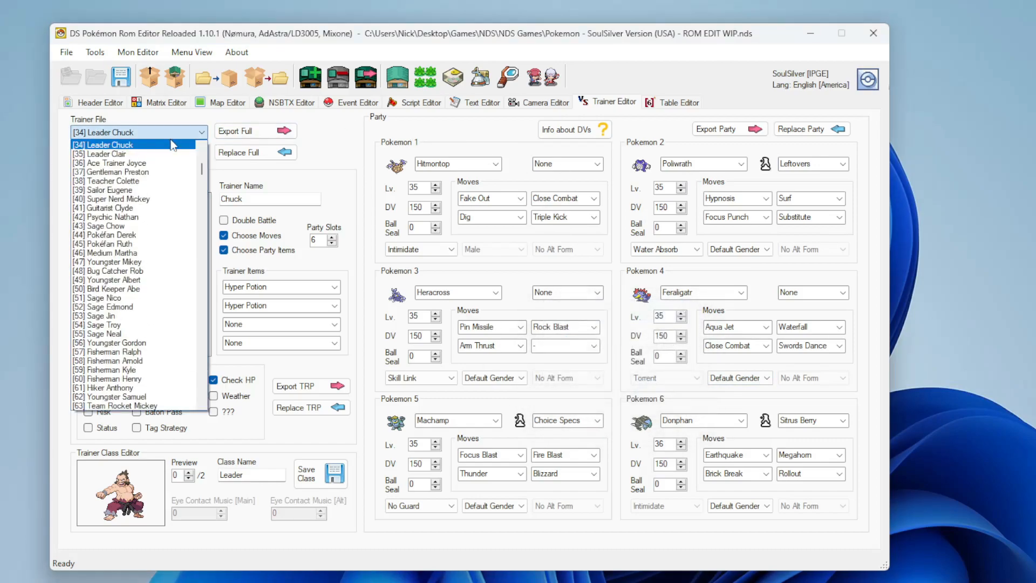
{"action": "scroll", "coordinate": [203, 146], "scroll_direction": "up", "scroll_amount": 2}
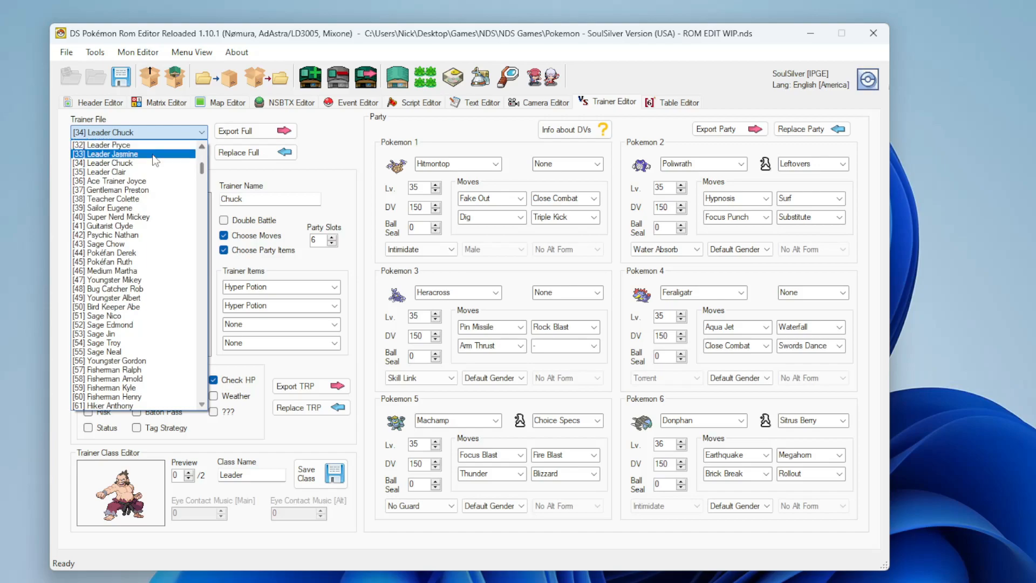
{"action": "left_click", "coordinate": [154, 155]}
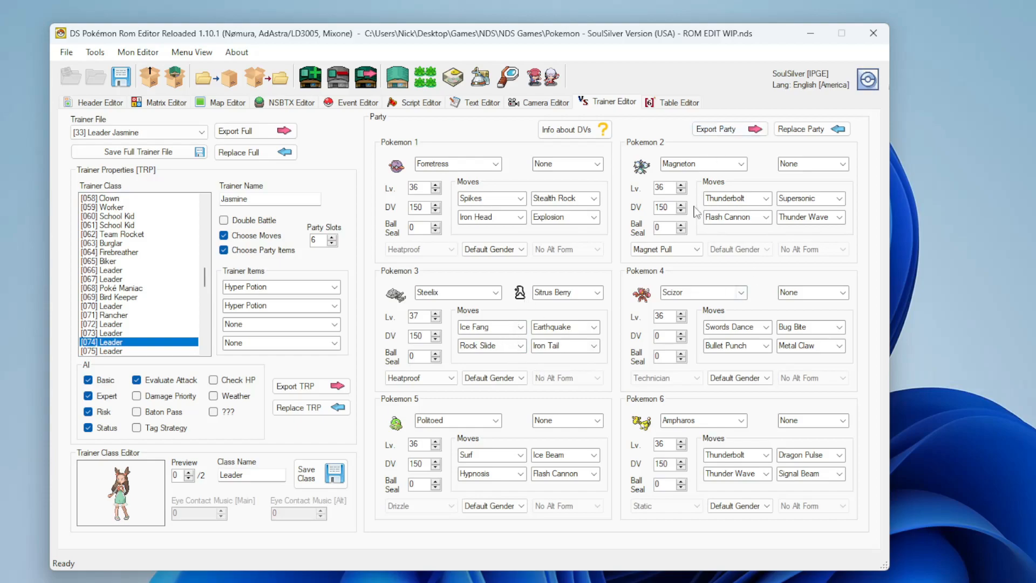
Set the DV of Jasmine's Scizor to 150 and replace Ampharos's Thunderbolt with Thunder.
{"action": "double_click", "coordinate": [668, 335]}
{"action": "type", "text": "150"}
{"action": "left_click", "coordinate": [744, 454]}
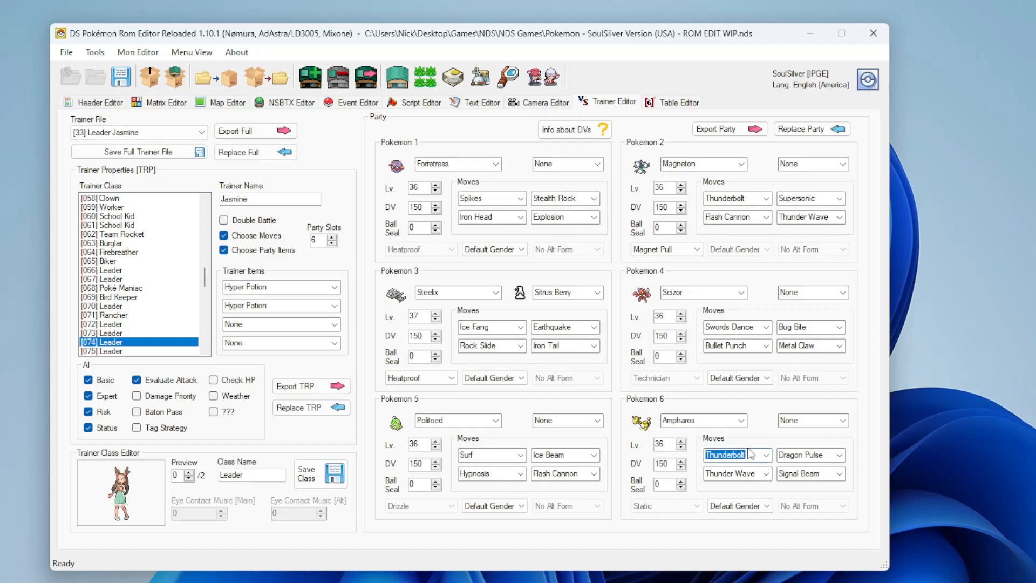
{"action": "type", "text": "Thunder"}
{"action": "key", "text": "Tab"}
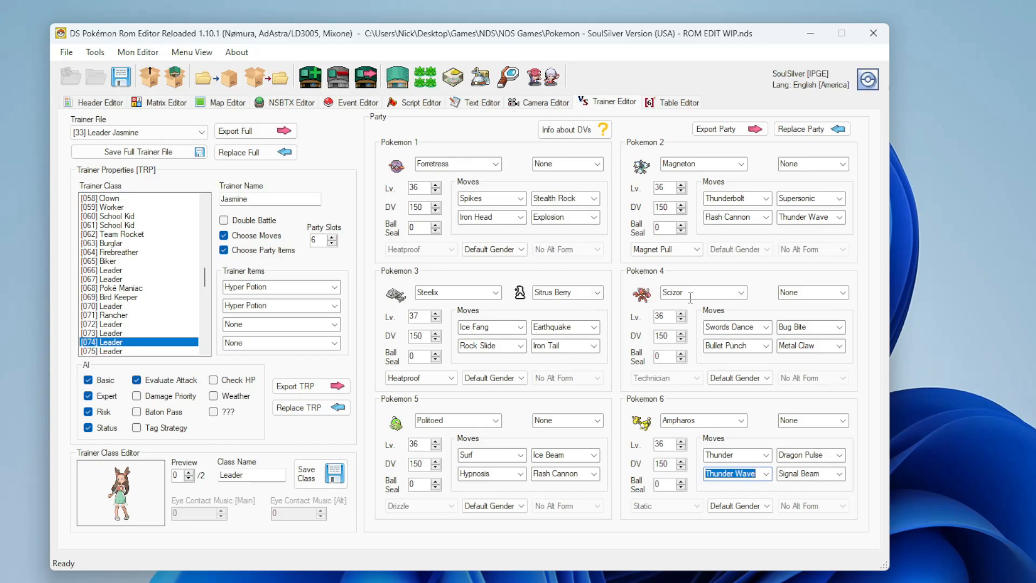
Save Jasmine's full trainer file and load the [32] Leader Pryce trainer file.
{"action": "left_click", "coordinate": [154, 156]}
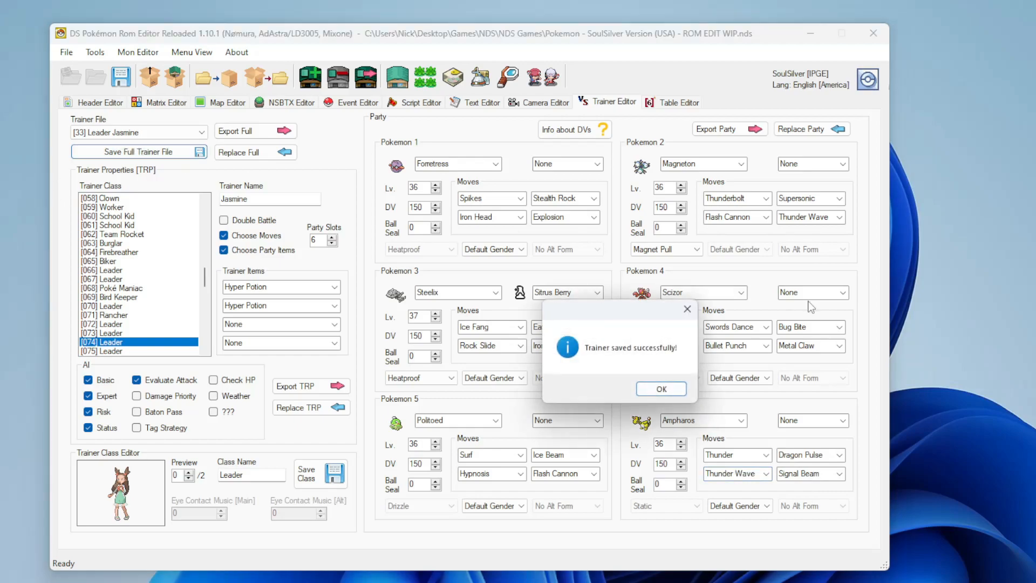
{"action": "left_click", "coordinate": [666, 389]}
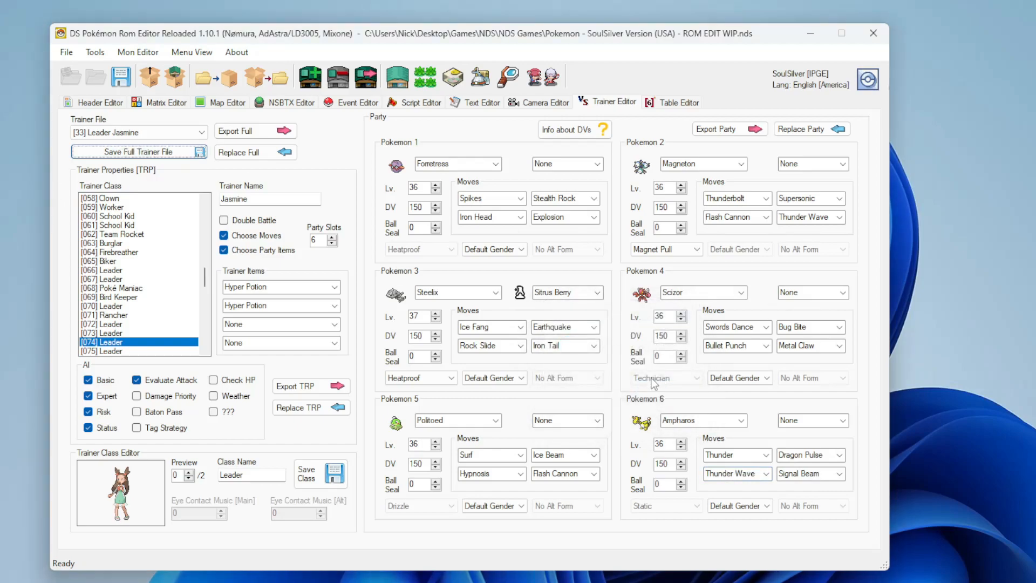
{"action": "left_click", "coordinate": [182, 134]}
{"action": "scroll", "coordinate": [175, 146], "scroll_direction": "up", "scroll_amount": 1}
{"action": "left_click", "coordinate": [175, 146]}
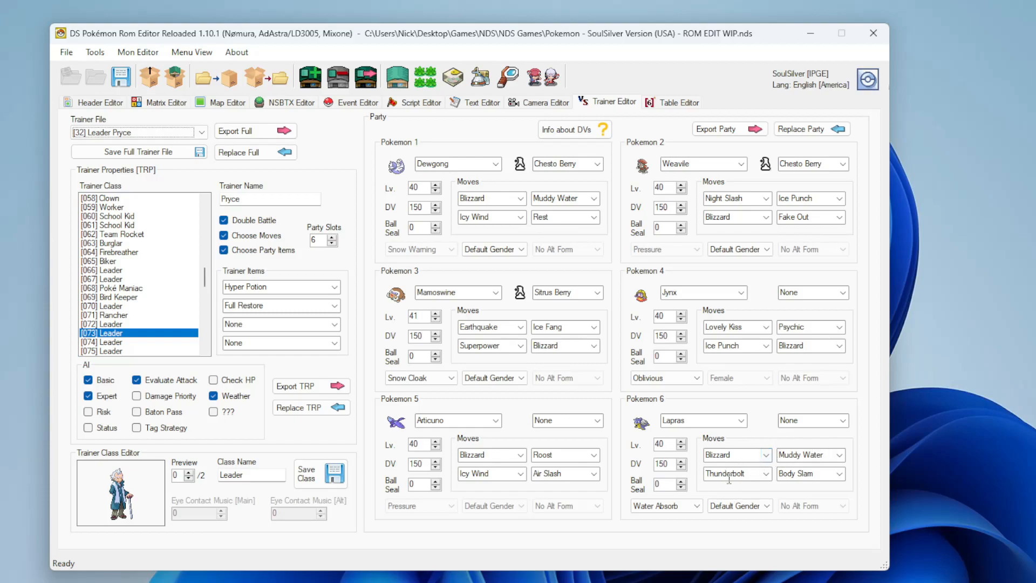
Save Pryce's full trainer file and load the [35] Leader Clair trainer file.
{"action": "left_click", "coordinate": [149, 154]}
{"action": "left_click", "coordinate": [656, 389]}
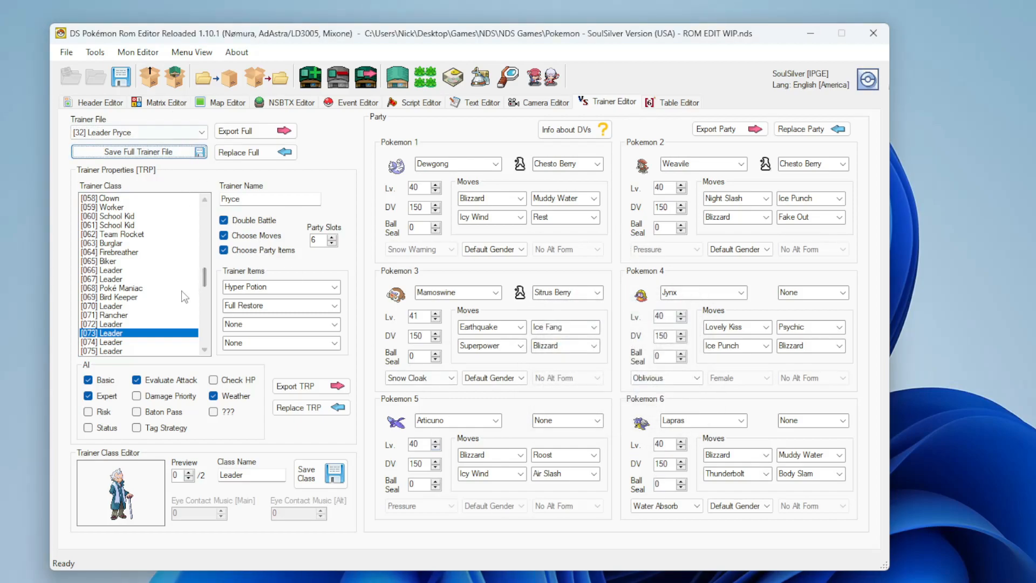
{"action": "left_click", "coordinate": [198, 132]}
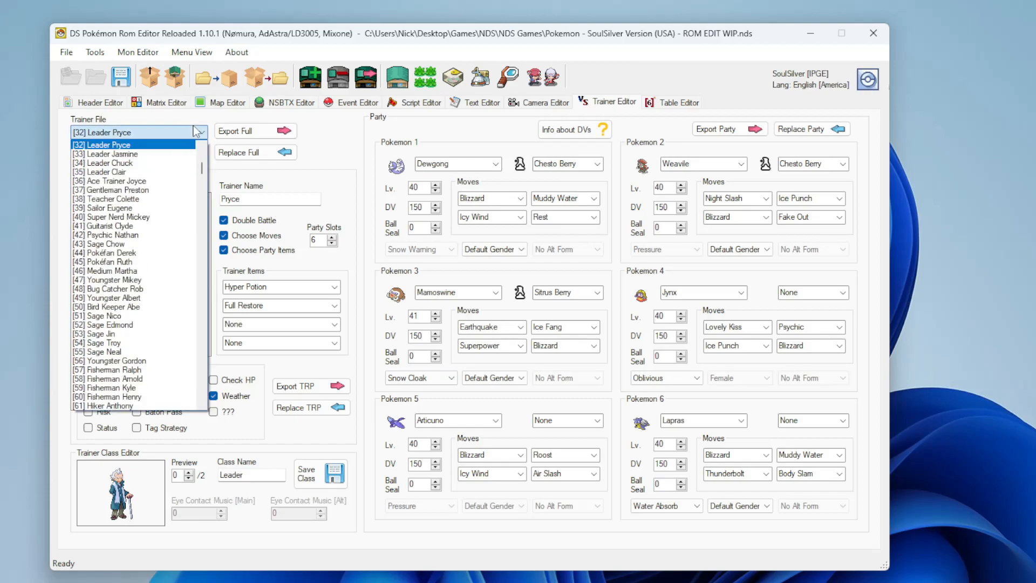
{"action": "left_click", "coordinate": [150, 173]}
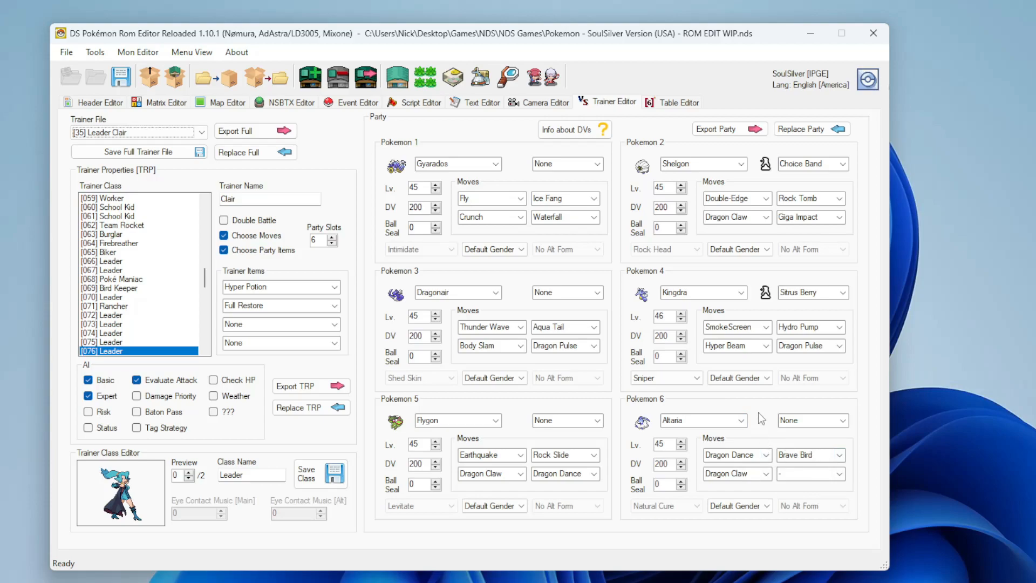
Set the empty fourth move of Clair's Altaria to Earthquake and save the full trainer file.
{"action": "left_click", "coordinate": [827, 475]}
{"action": "type", "text": "earth Power"}
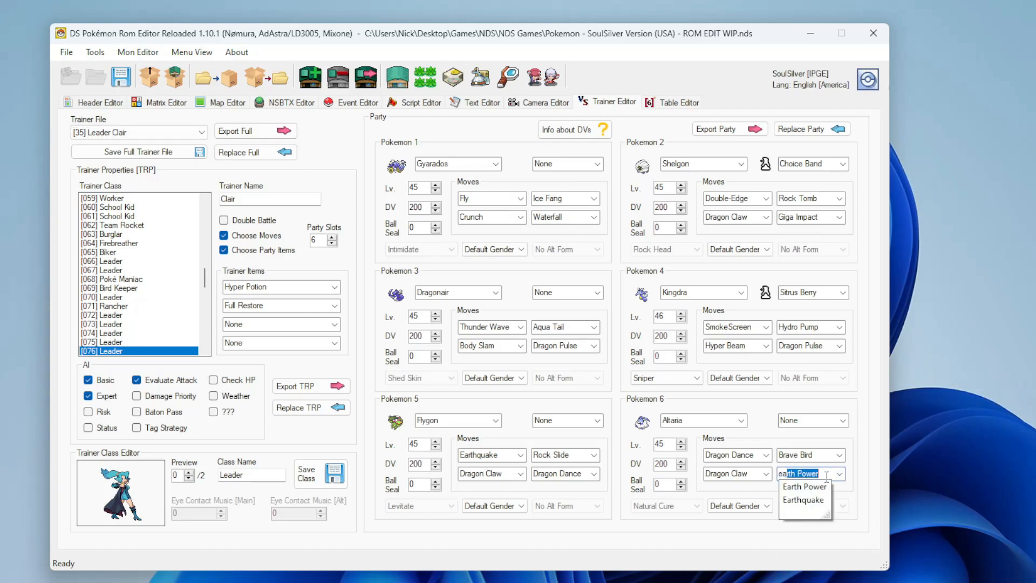
{"action": "left_click", "coordinate": [803, 500]}
{"action": "left_click", "coordinate": [138, 151]}
{"action": "left_click", "coordinate": [645, 391]}
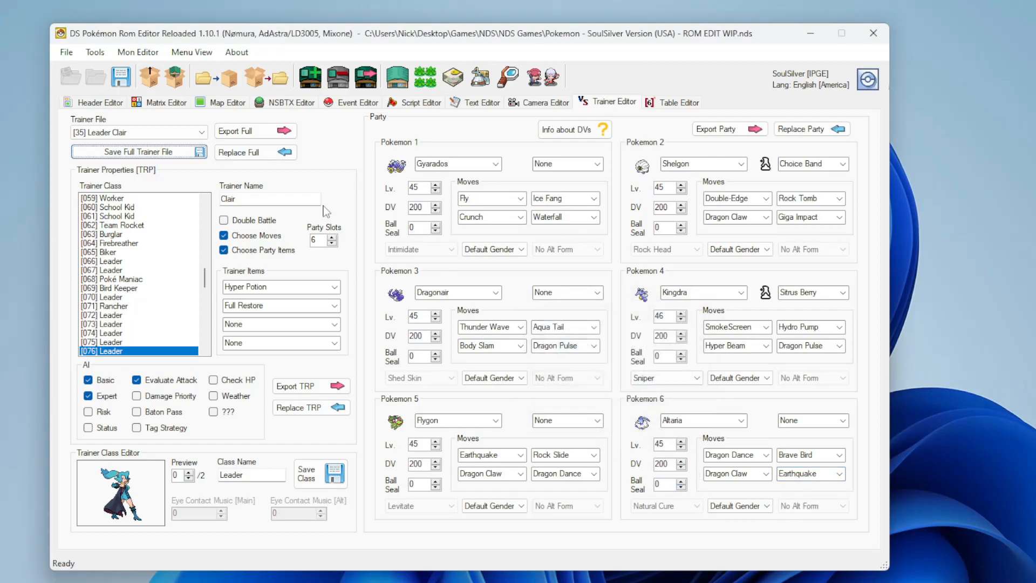
Load the [245] Elite Four Will trainer file and save it in full.
{"action": "left_click", "coordinate": [193, 133]}
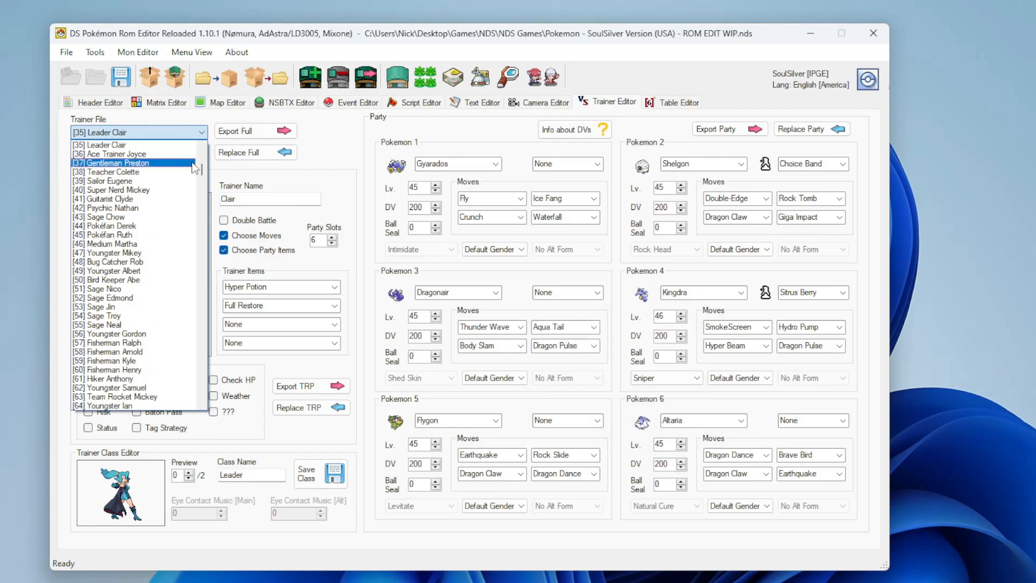
{"action": "left_click_drag", "start_coordinate": [203, 169], "coordinate": [197, 217]}
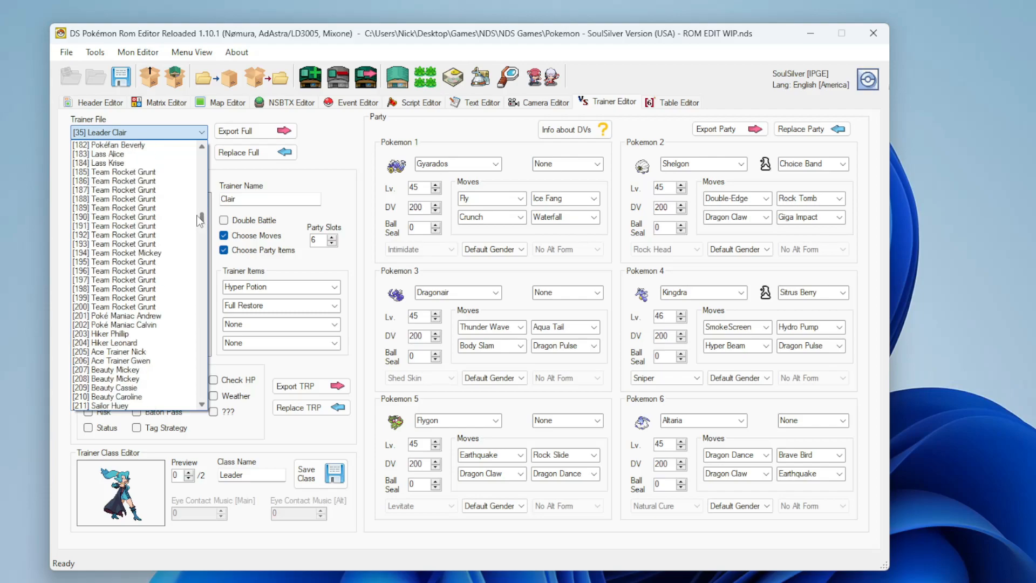
{"action": "left_click_drag", "start_coordinate": [198, 215], "coordinate": [200, 235]}
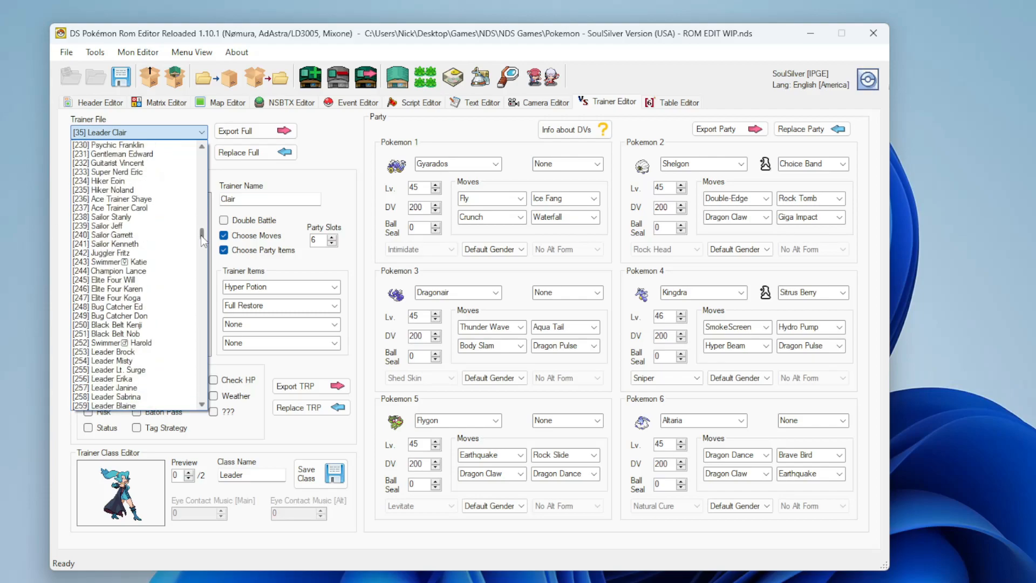
{"action": "left_click", "coordinate": [143, 280]}
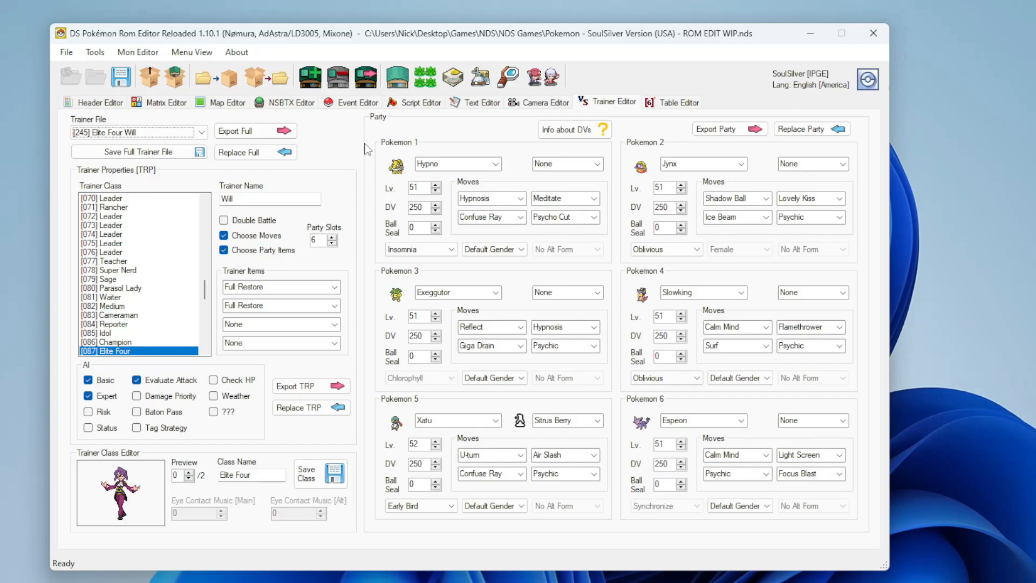
{"action": "left_click", "coordinate": [157, 153]}
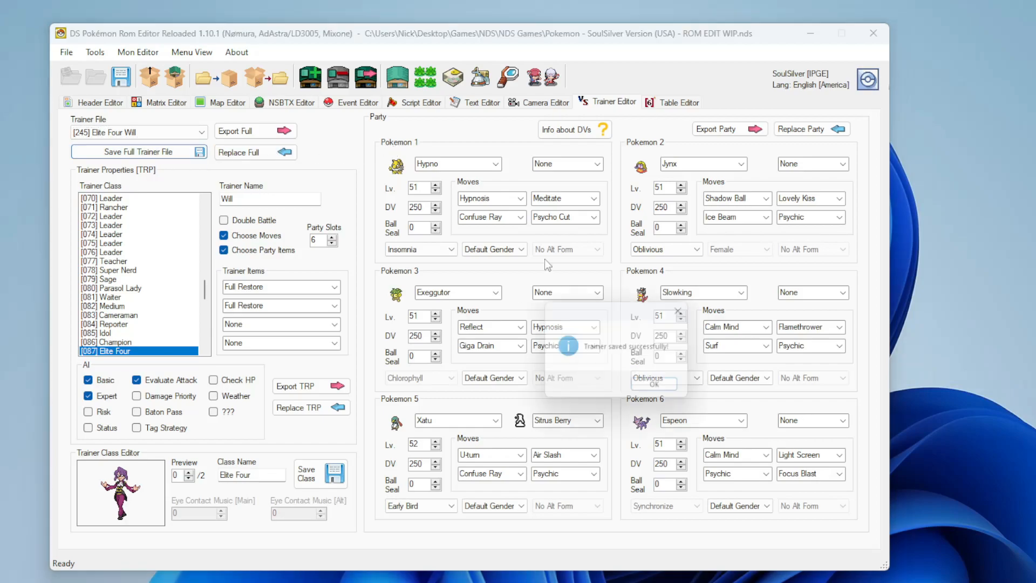
{"action": "left_click", "coordinate": [659, 389]}
Load the [247] Elite Four Koga trainer file and enable its Risk and Status AI flags.
{"action": "left_click", "coordinate": [162, 133]}
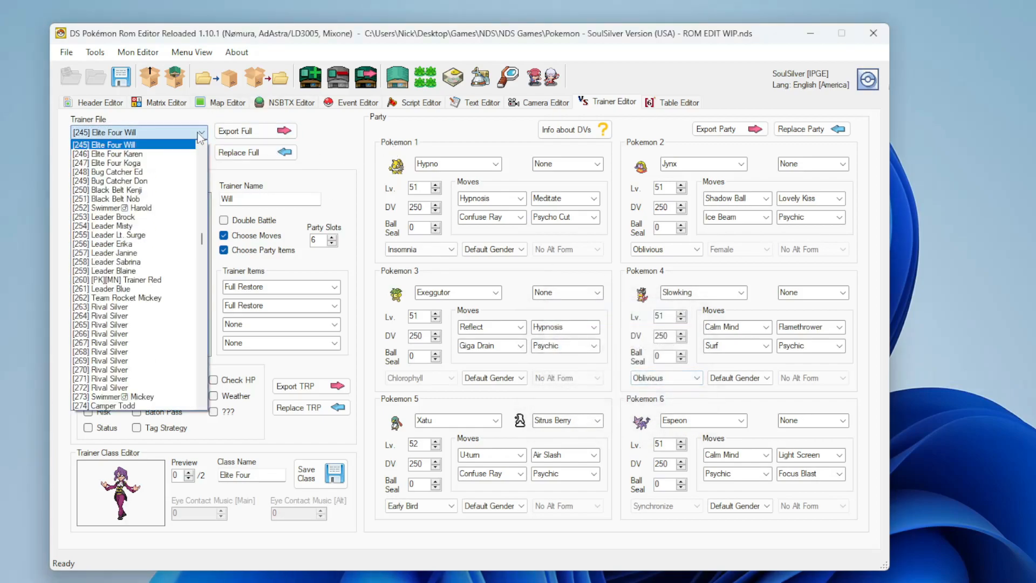
{"action": "left_click", "coordinate": [167, 163]}
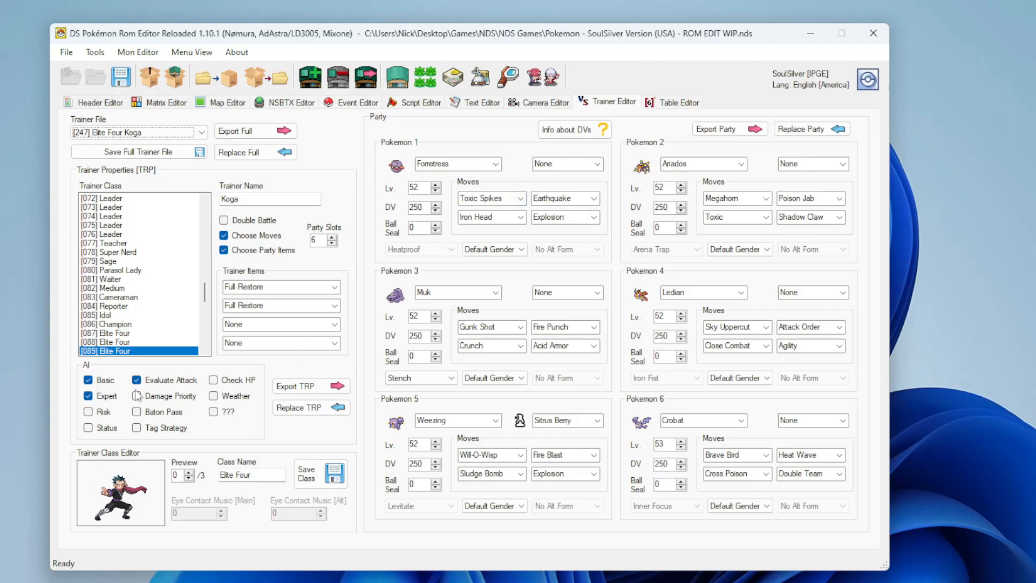
{"action": "left_click", "coordinate": [89, 412]}
{"action": "left_click", "coordinate": [89, 428]}
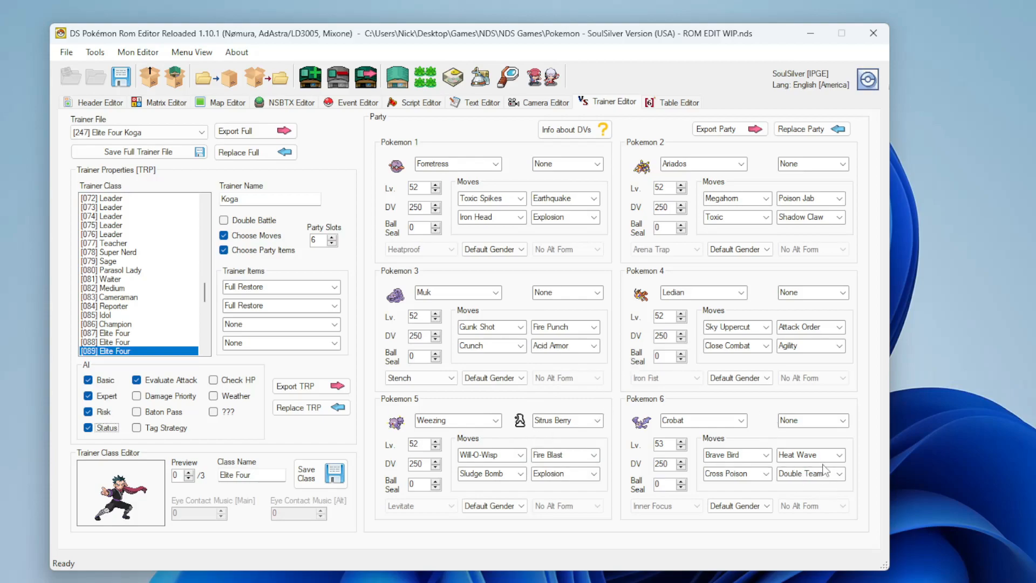
Give Koga's Crobat Leftovers as its held item and save the full trainer file.
{"action": "left_click", "coordinate": [811, 420]}
{"action": "type", "text": "Sit"}
{"action": "key", "text": "Return"}
{"action": "left_click", "coordinate": [810, 419]}
{"action": "type", "text": "Lef"}
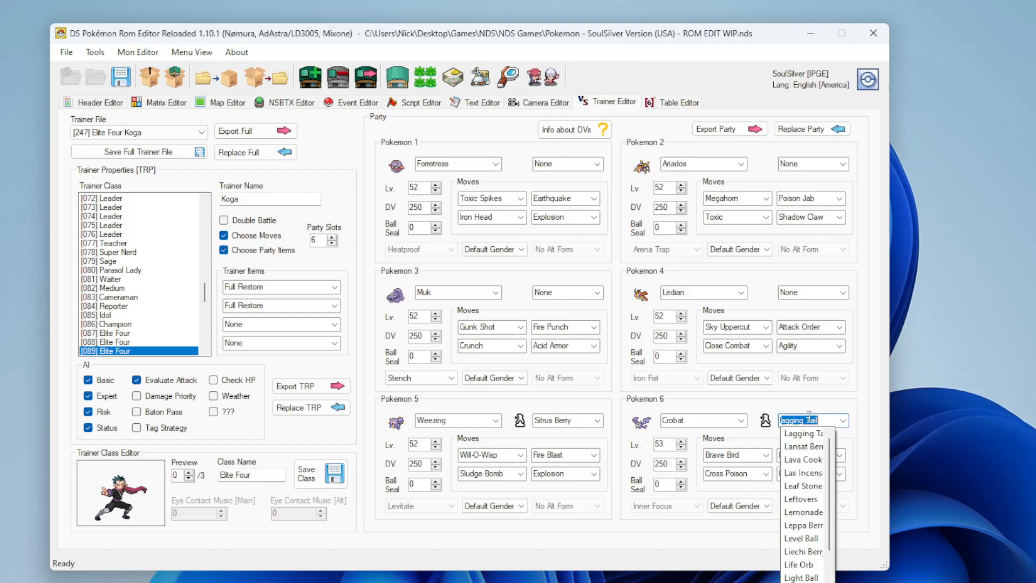
{"action": "key", "text": "Return"}
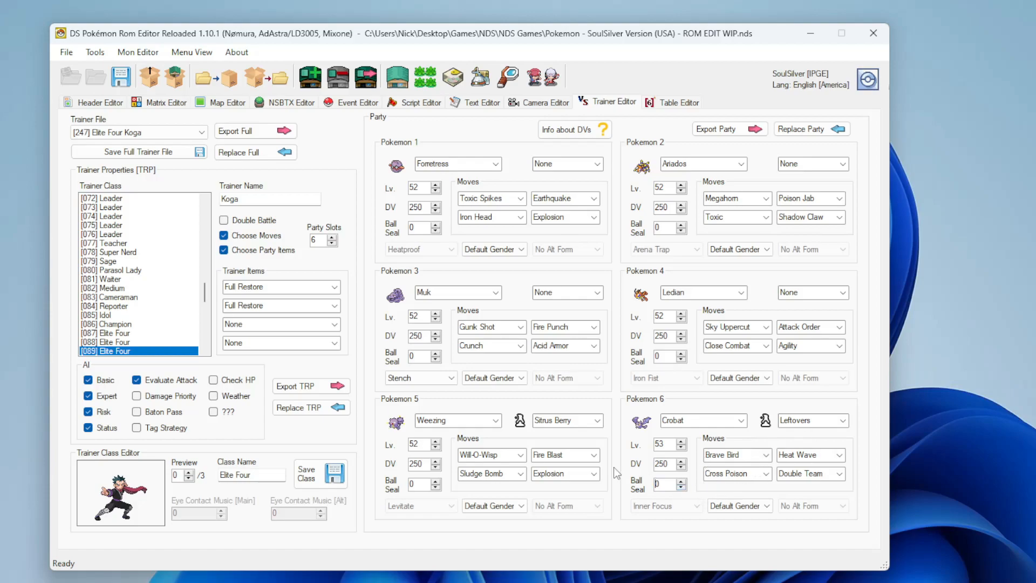
{"action": "left_click", "coordinate": [139, 151]}
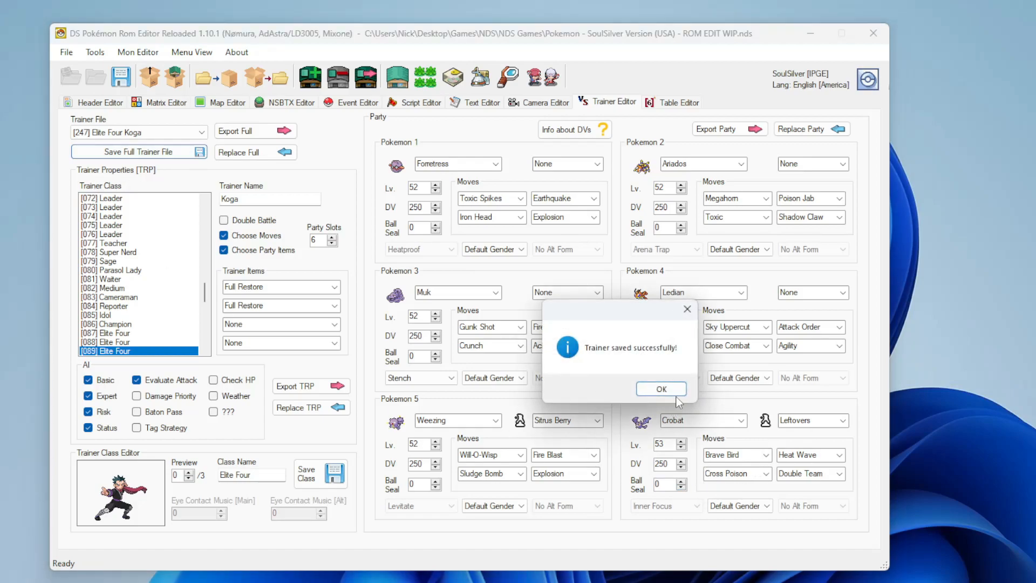
{"action": "left_click", "coordinate": [659, 387]}
Load the [418] Elite Four Bruno trainer file and save it in full.
{"action": "left_click", "coordinate": [199, 132]}
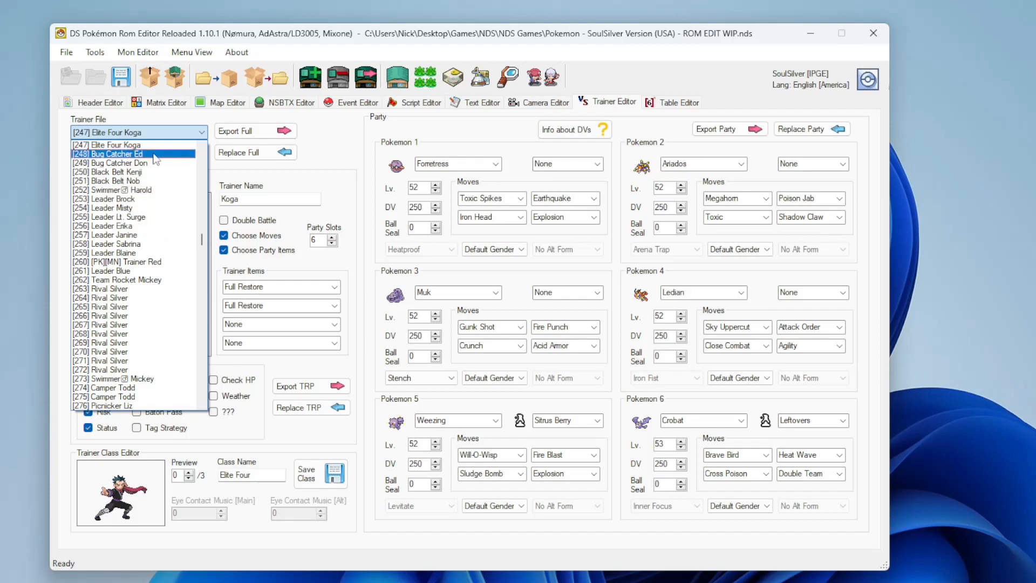
{"action": "left_click_drag", "start_coordinate": [202, 242], "coordinate": [211, 290]}
{"action": "left_click", "coordinate": [173, 281]}
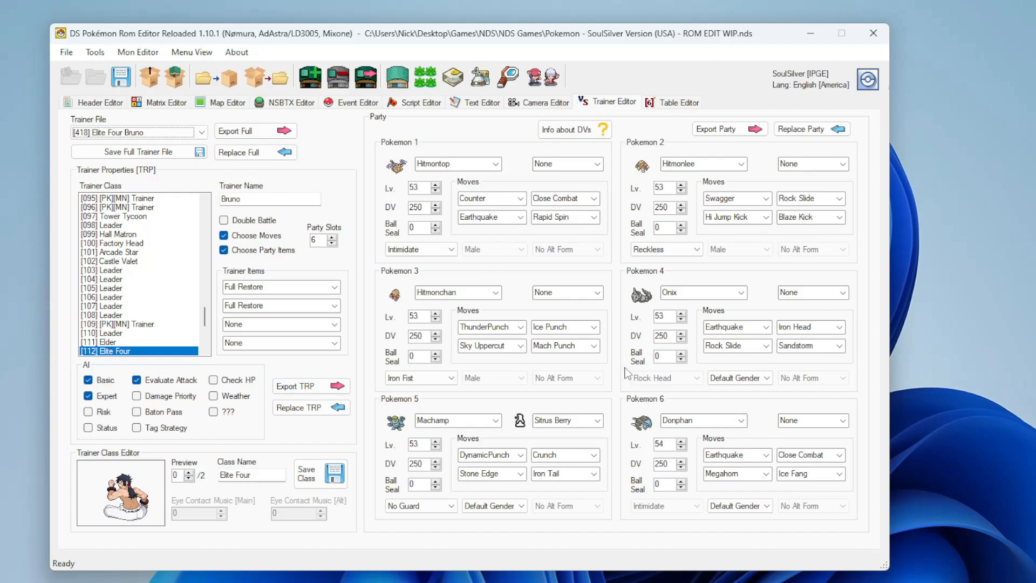
{"action": "left_click", "coordinate": [201, 153]}
{"action": "left_click", "coordinate": [658, 389]}
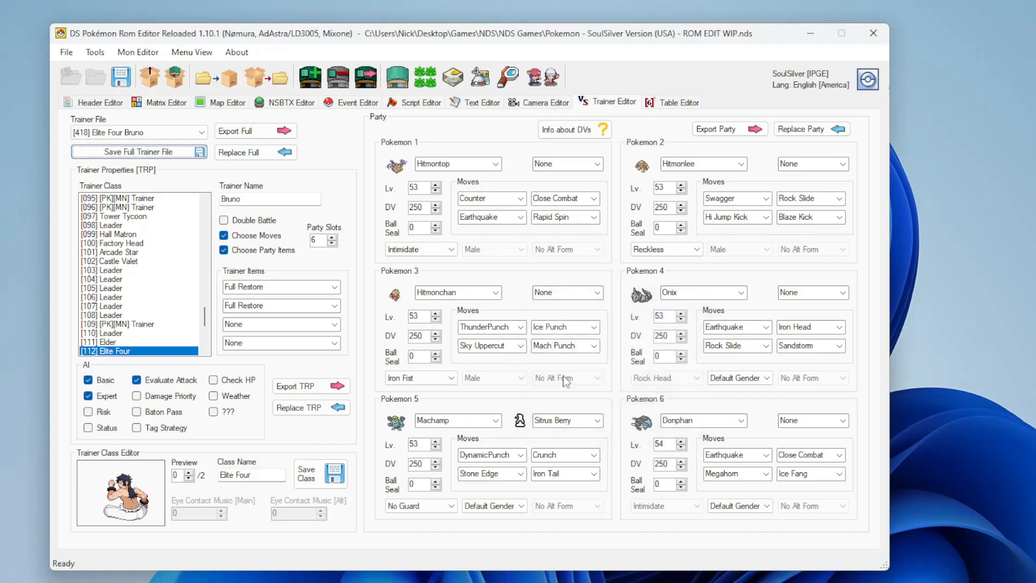
Load the [246] Elite Four Karen trainer file.
{"action": "scroll", "coordinate": [206, 320], "scroll_direction": "up", "scroll_amount": 4}
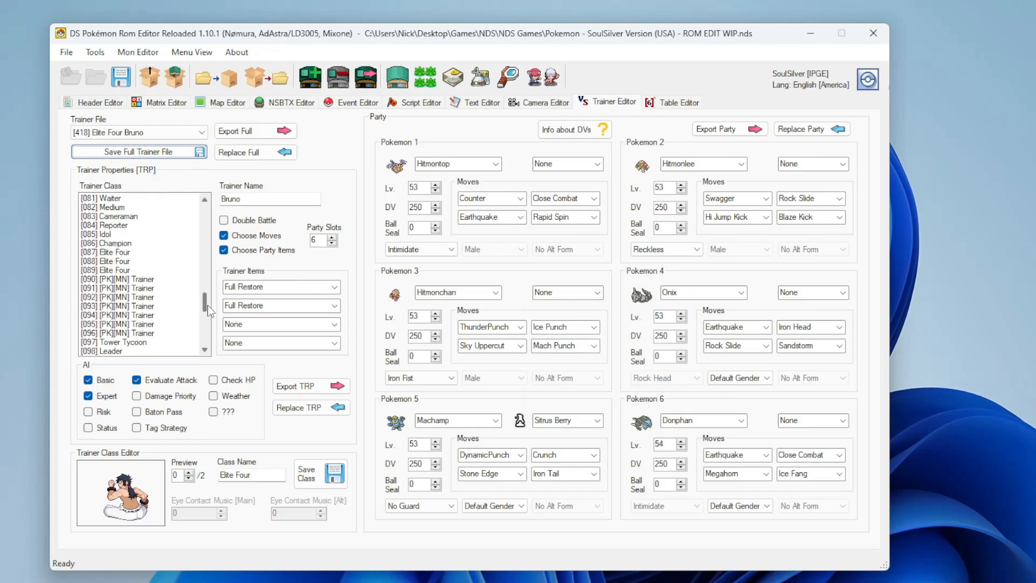
{"action": "left_click", "coordinate": [186, 135]}
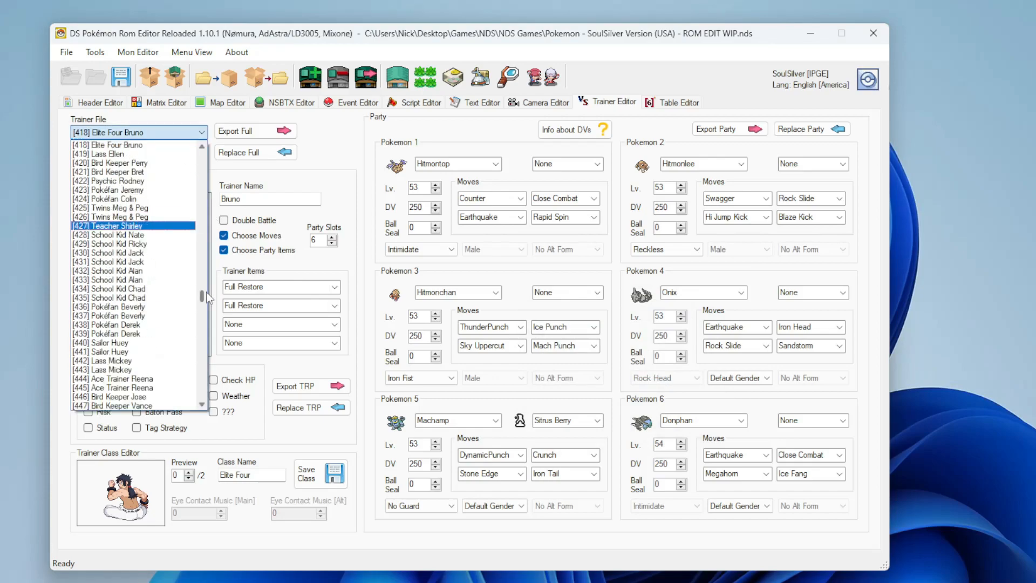
{"action": "left_click_drag", "start_coordinate": [204, 293], "coordinate": [201, 237]}
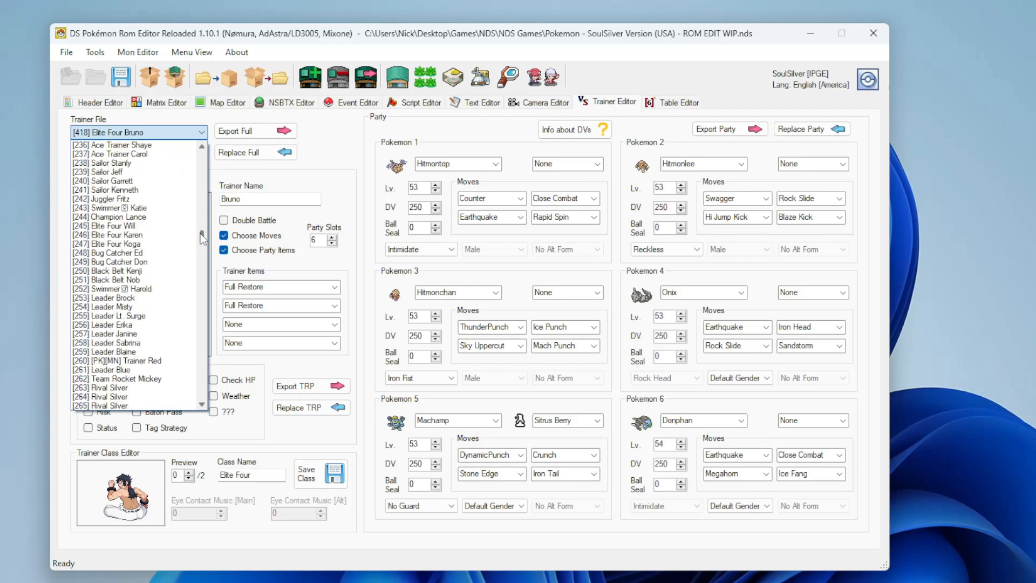
{"action": "left_click", "coordinate": [157, 235]}
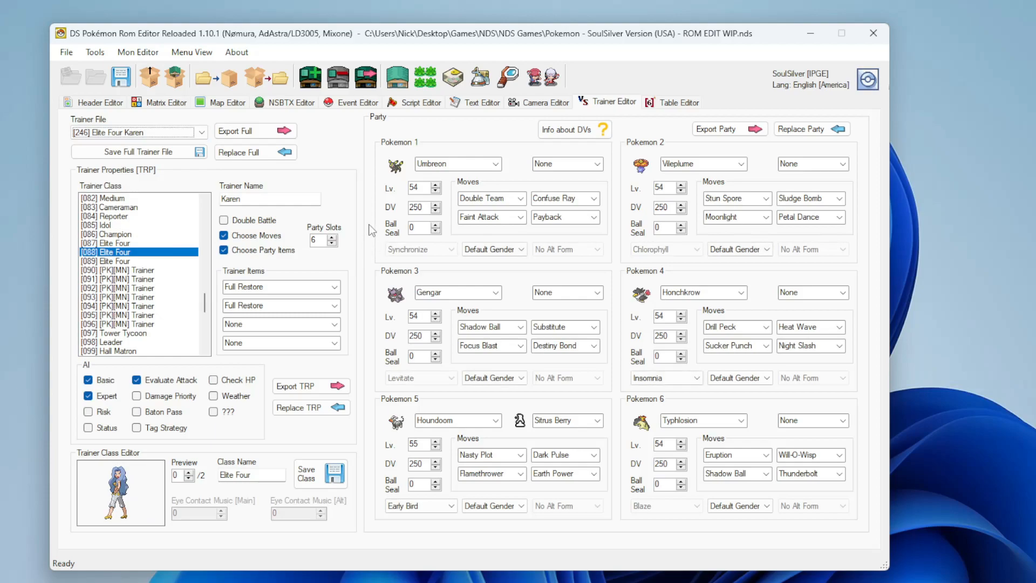
Enable the Status AI flag for Karen and replace Umbreon's Faint Attack with Toxic.
{"action": "left_click", "coordinate": [89, 428]}
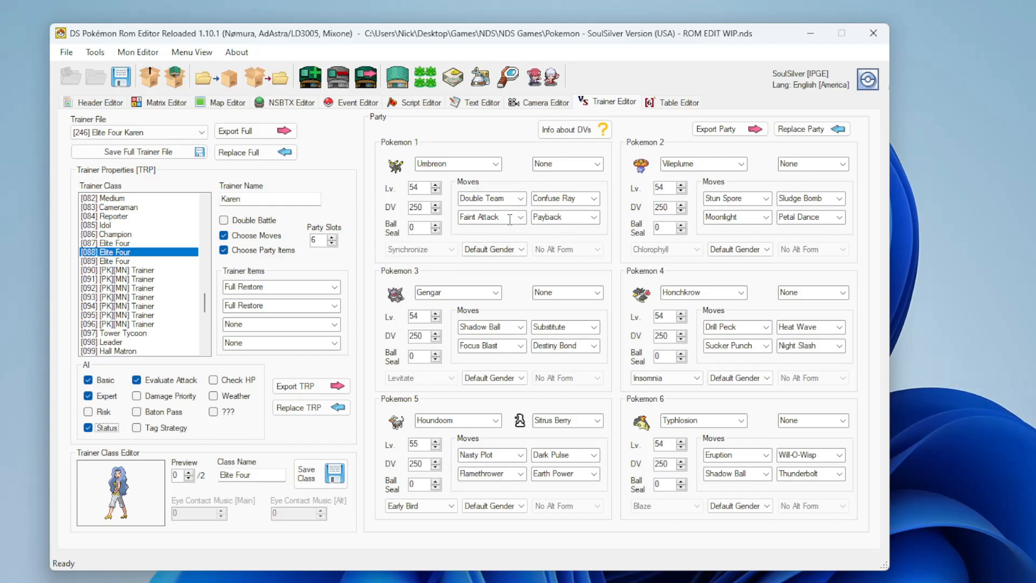
{"action": "left_click", "coordinate": [578, 219]}
{"action": "left_click", "coordinate": [498, 217]}
{"action": "type", "text": "Toxic"}
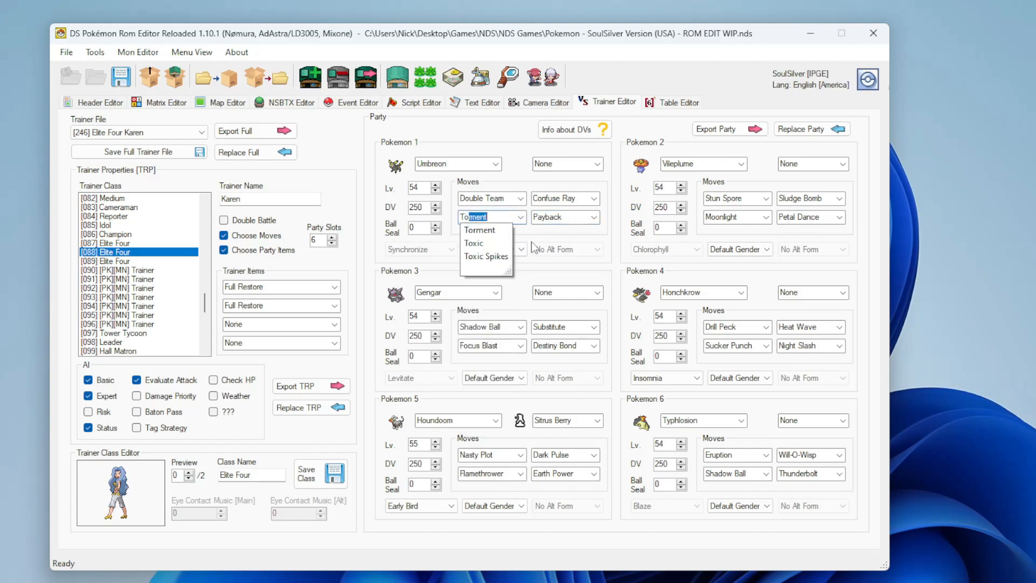
{"action": "key", "text": "Tab"}
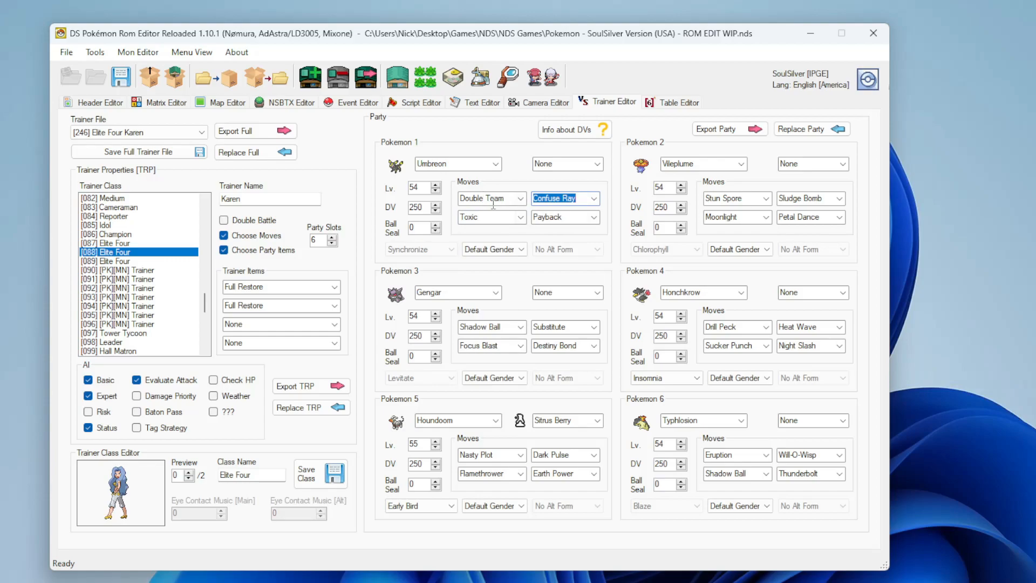
Give Karen's Umbreon Leftovers as its held item and save the full trainer file.
{"action": "left_click", "coordinate": [574, 164]}
{"action": "type", "text": "Lef"}
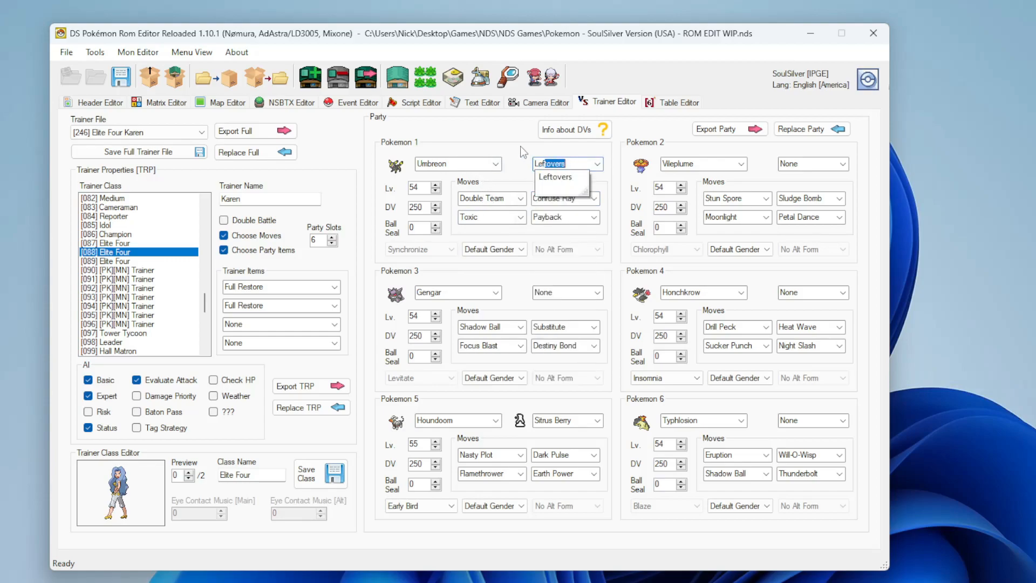
{"action": "type", "text": "t"}
{"action": "key", "text": "Tab"}
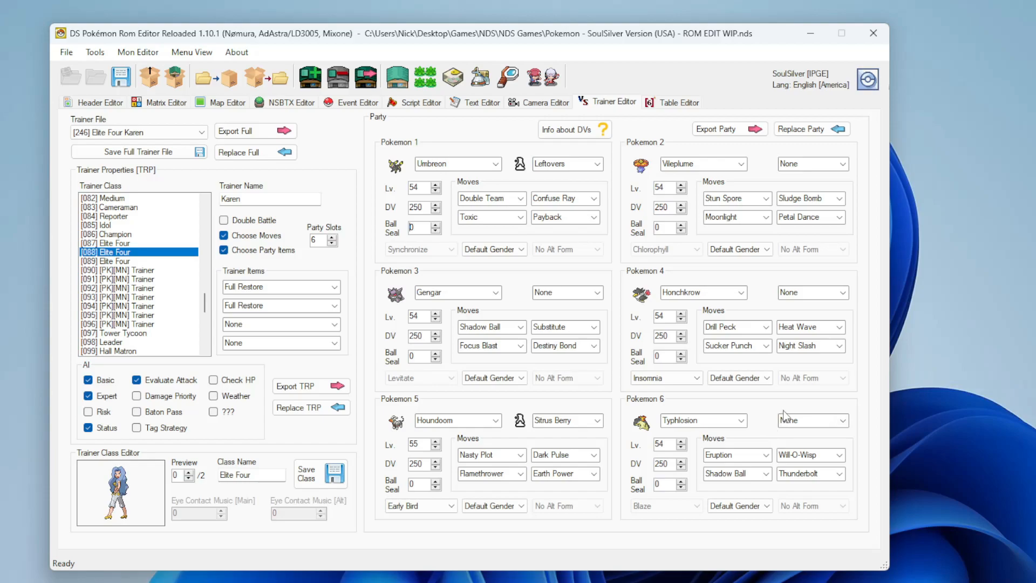
{"action": "left_click", "coordinate": [205, 153]}
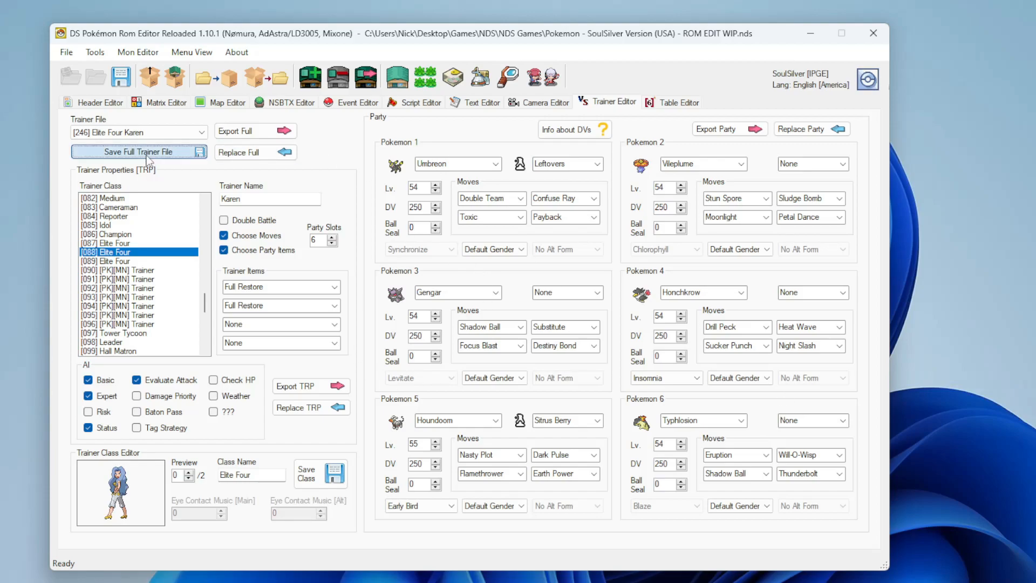
{"action": "left_click", "coordinate": [659, 390]}
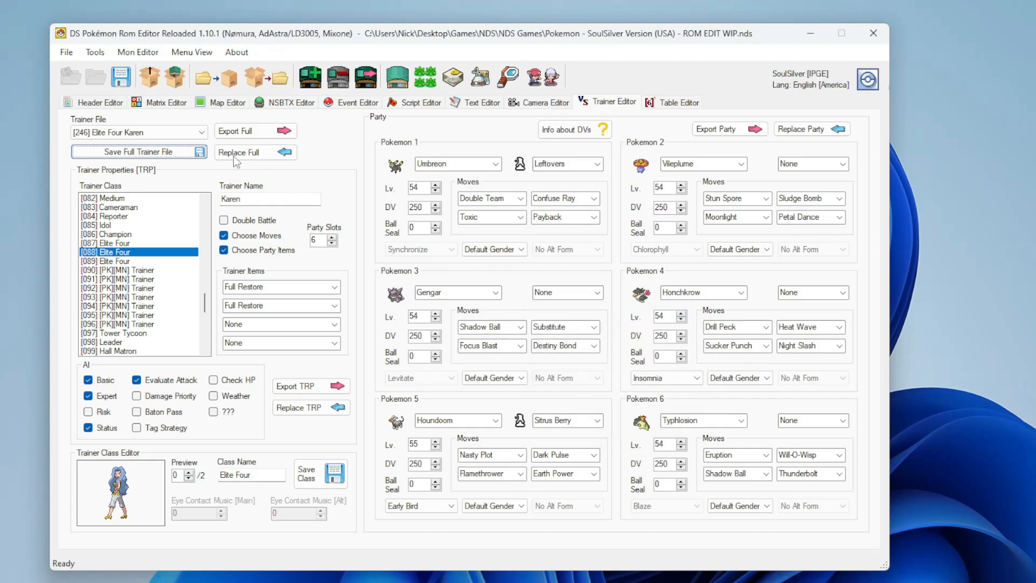
Load the [244] Champion Lance trainer file.
{"action": "left_click", "coordinate": [190, 132]}
{"action": "left_click", "coordinate": [201, 147]}
{"action": "left_click", "coordinate": [201, 147]}
{"action": "left_click", "coordinate": [153, 155]}
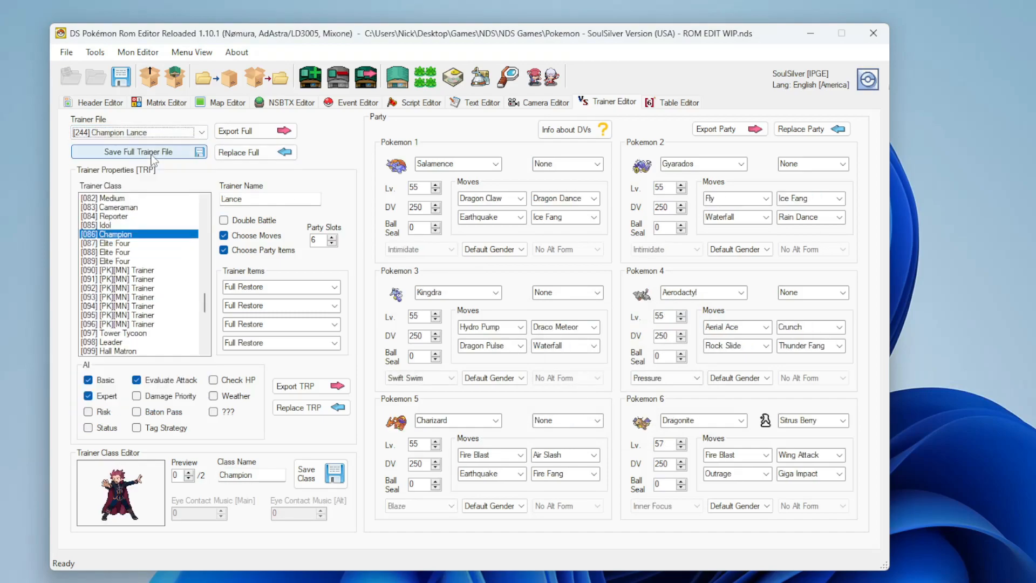